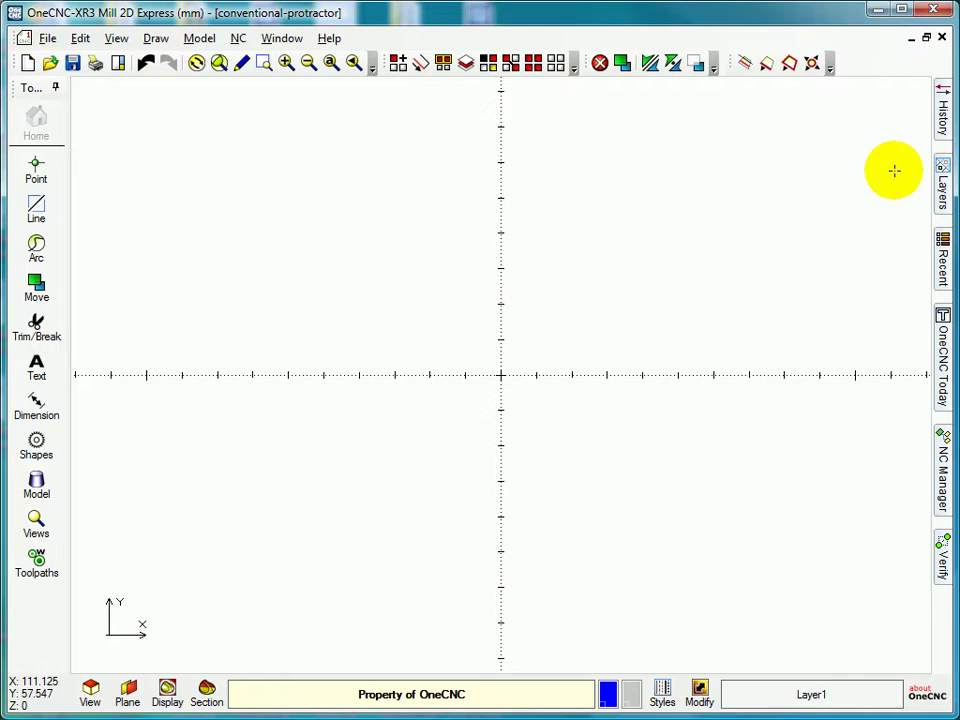
Show the protractor layer and fit its drawing in view to examine the protractor
click(930, 177)
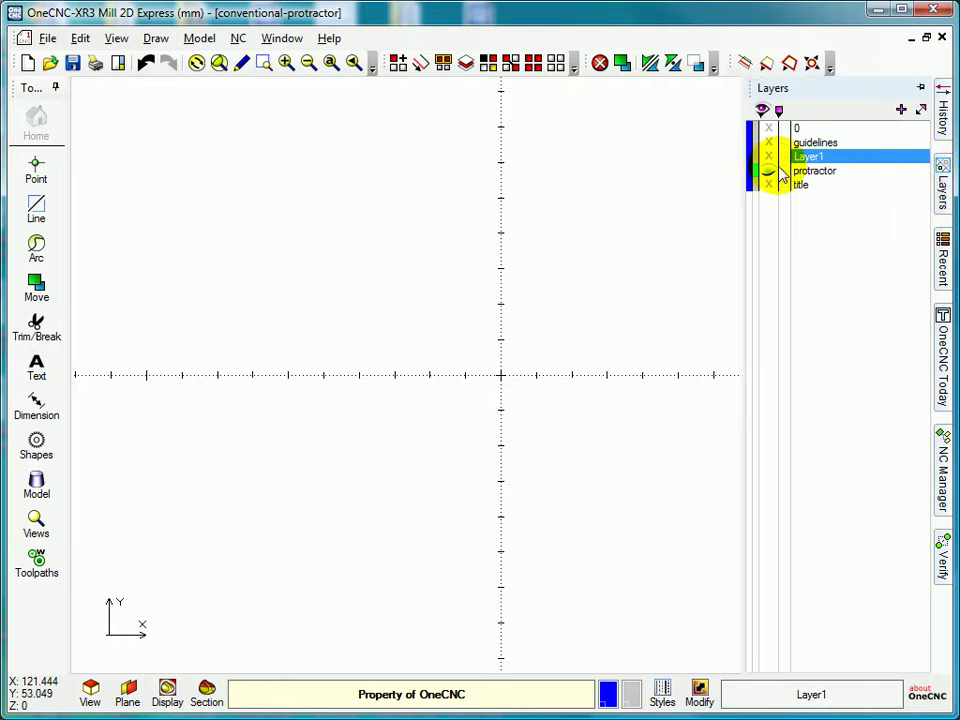
click(769, 172)
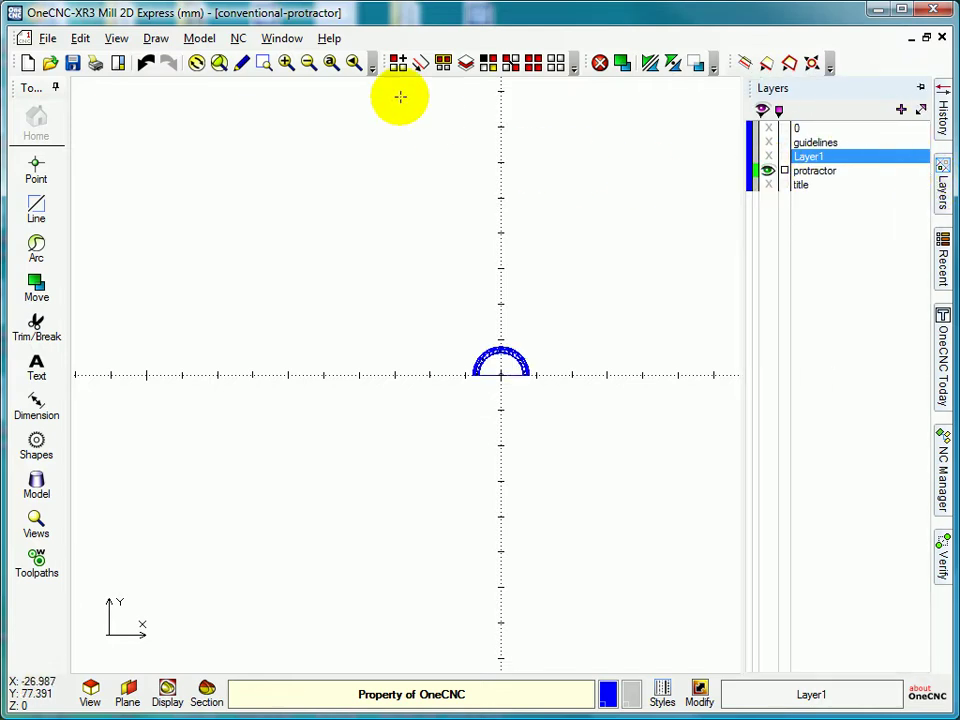
click(331, 63)
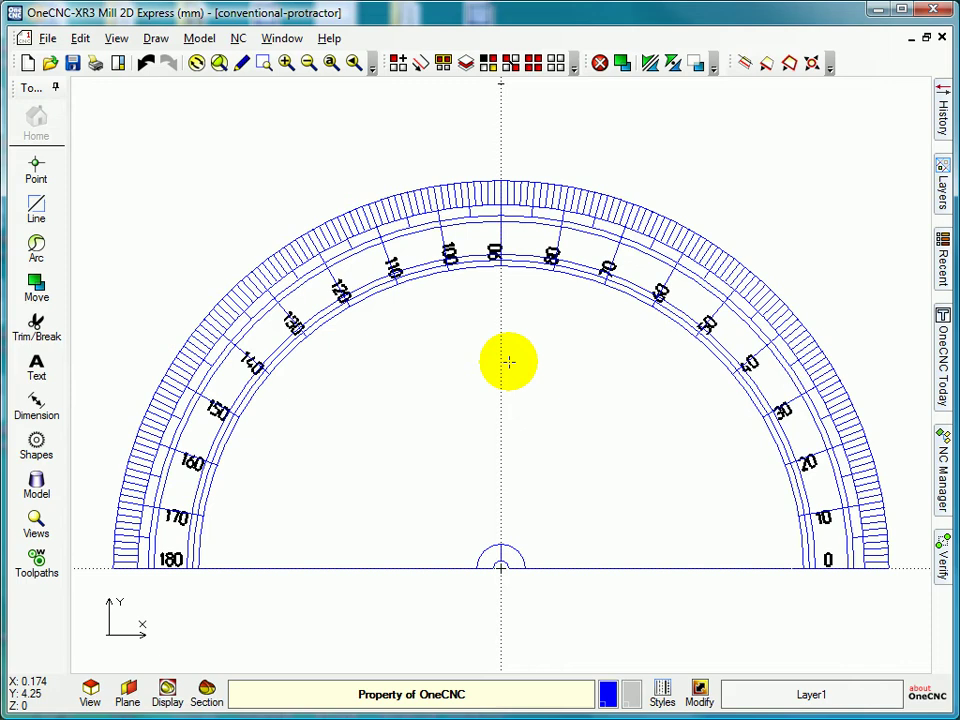
scroll(509, 362, down, 1)
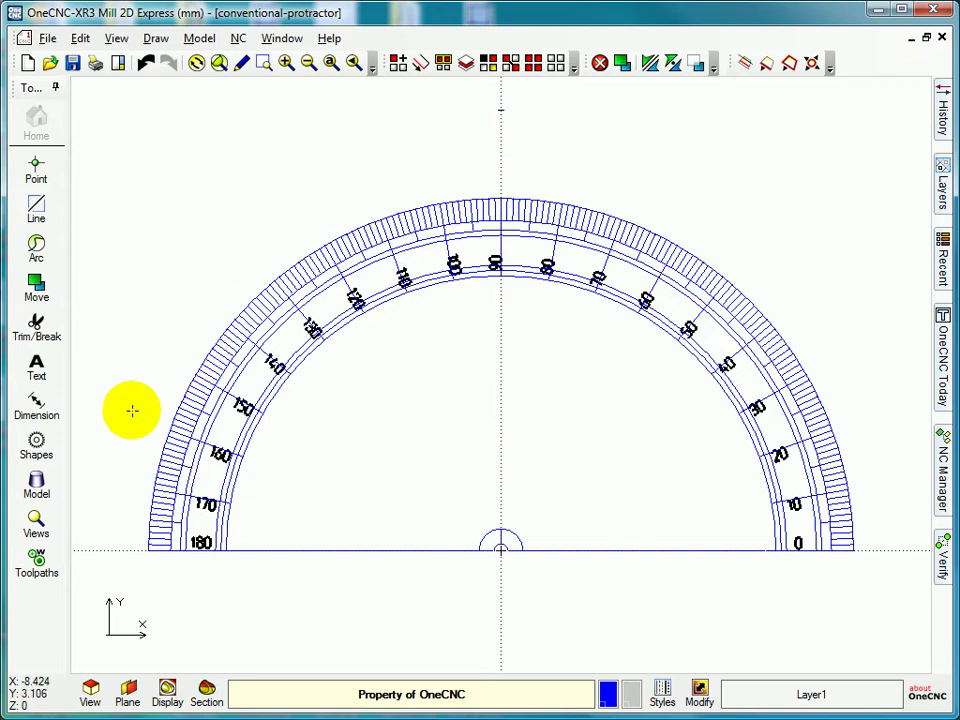
Select all of the protractor geometry and hide it to clear the drawing area
click(533, 63)
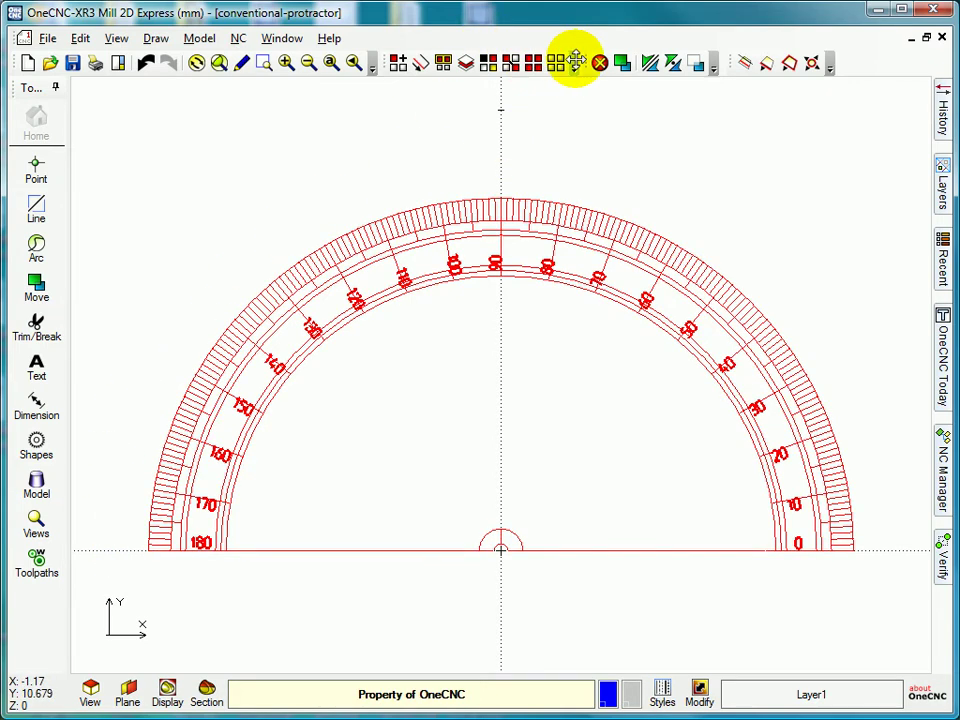
click(697, 63)
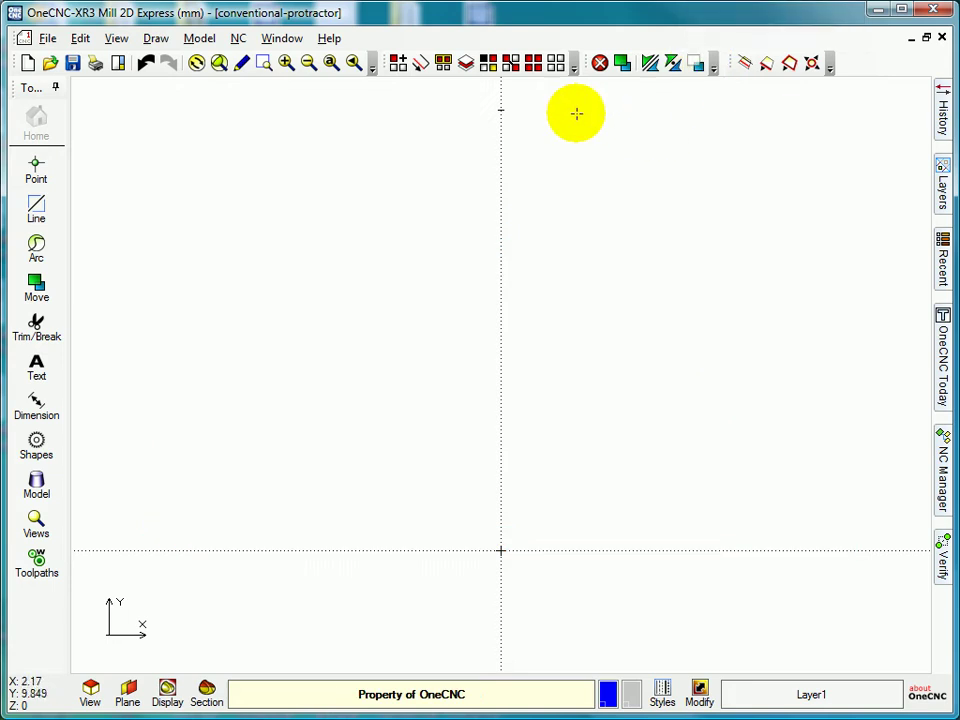
click(331, 63)
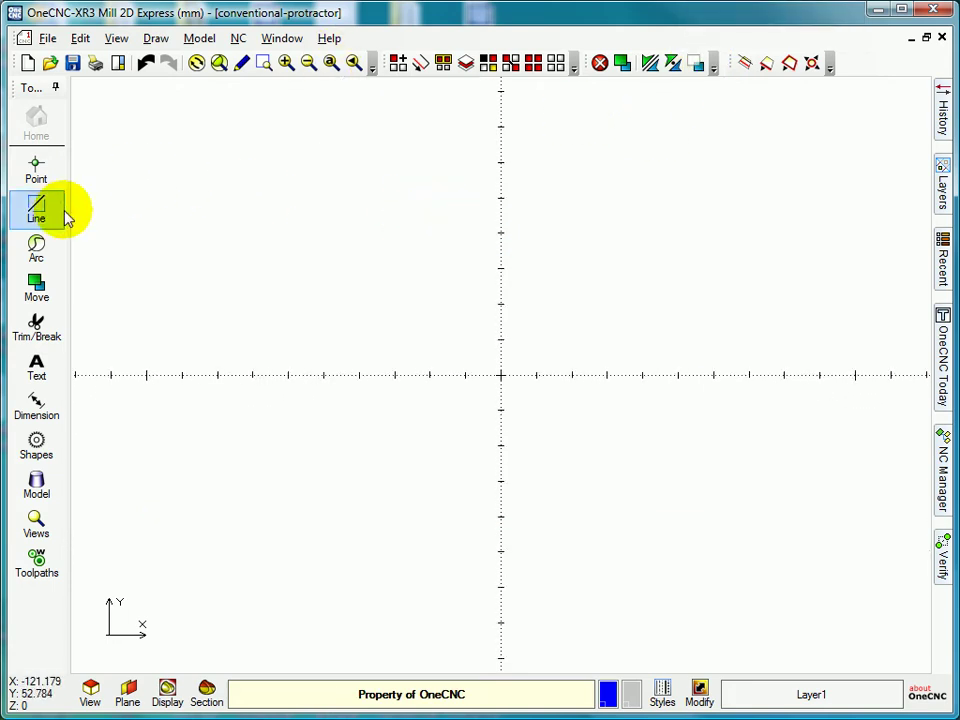
Place two full circles of radius 10, centred at about X -73, Y 54 and X 69, Y 51
click(36, 250)
click(36, 167)
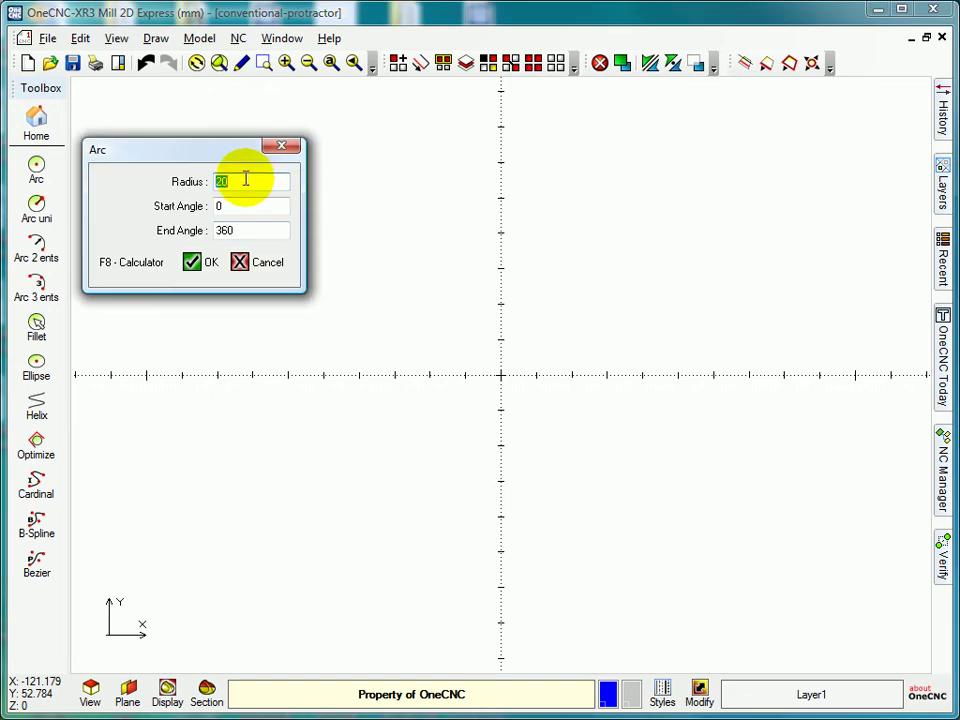
click(152, 172)
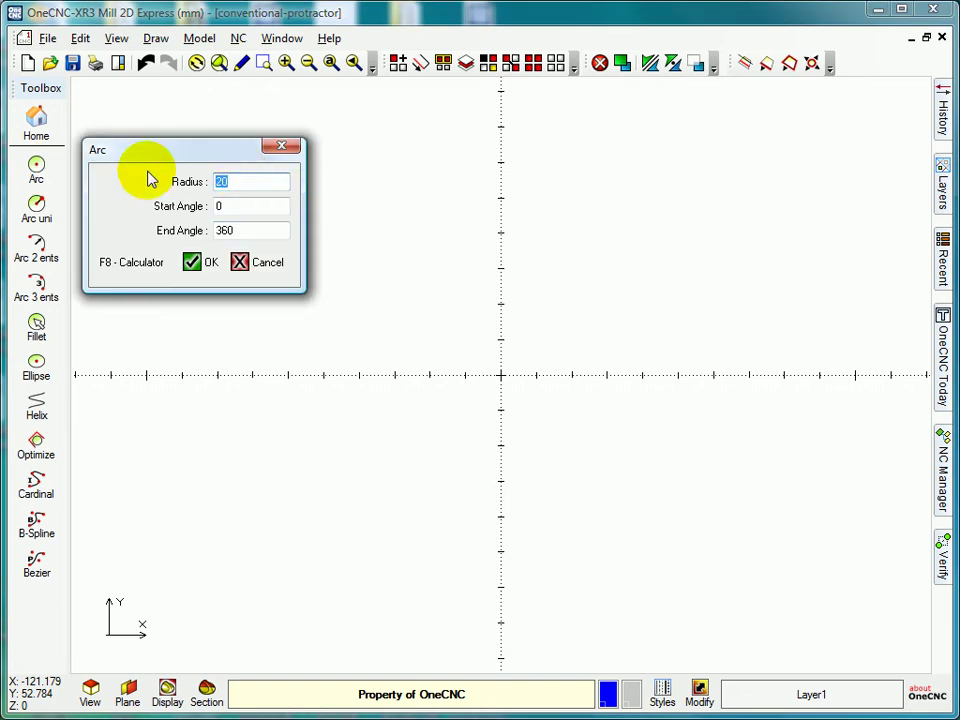
click(242, 206)
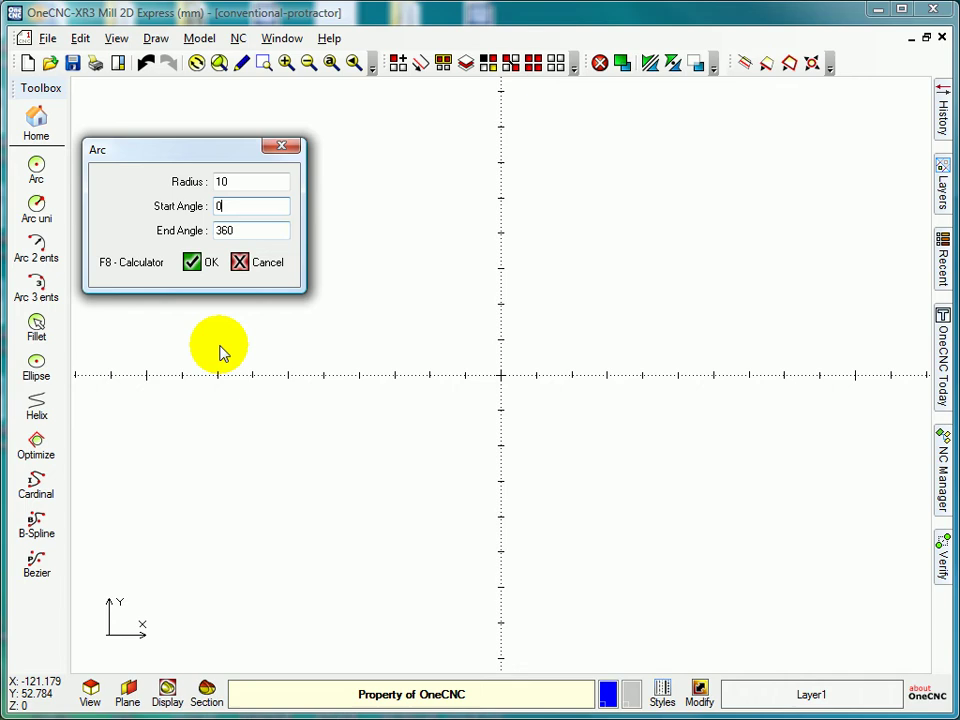
click(194, 262)
click(240, 170)
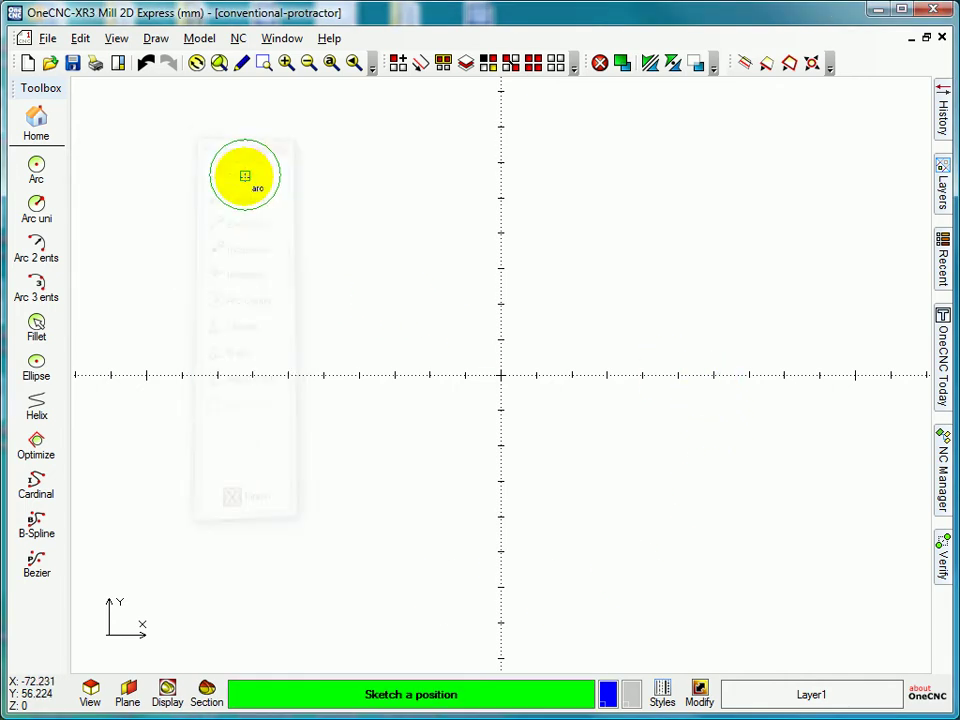
click(243, 184)
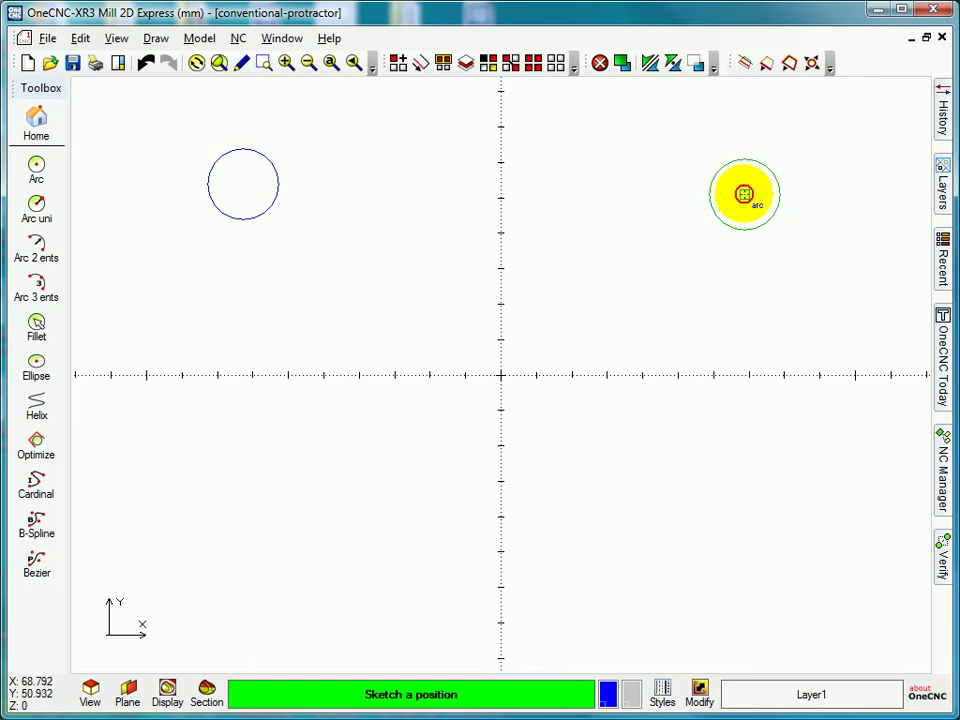
click(745, 194)
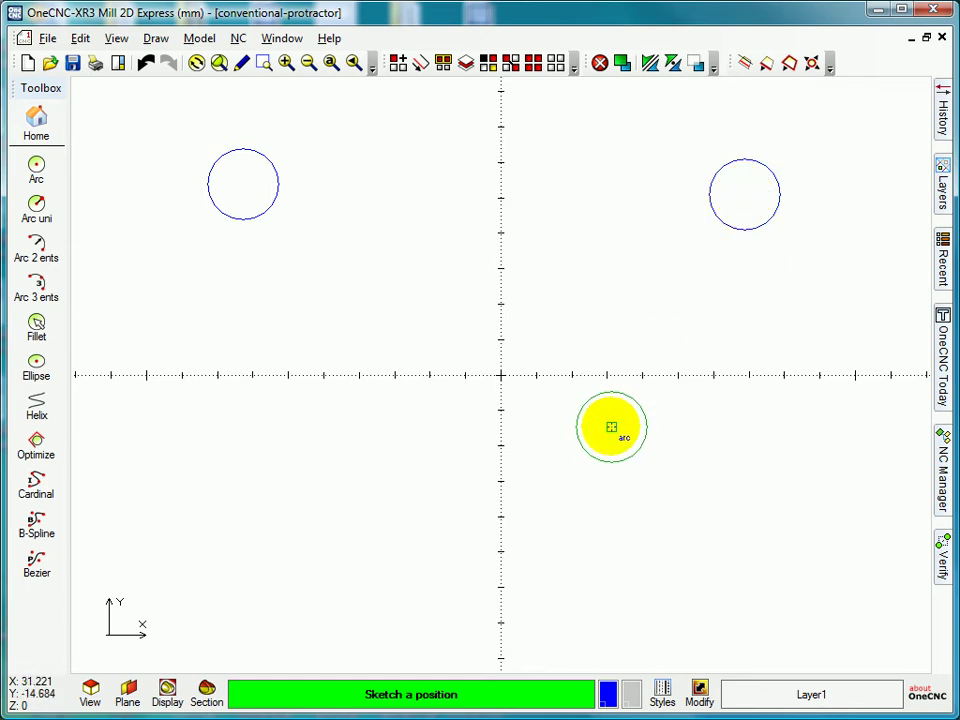
right_click(611, 426)
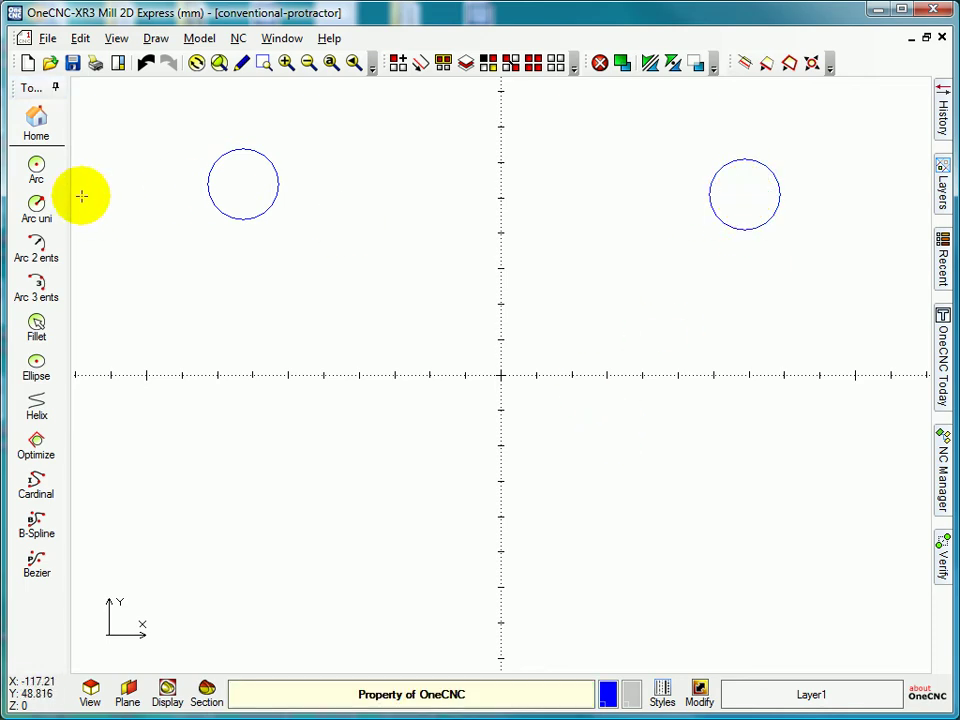
Place three full circles of radius 25: in the lower-right quadrant, near the origin, and at about X -78, Y -45
click(47, 178)
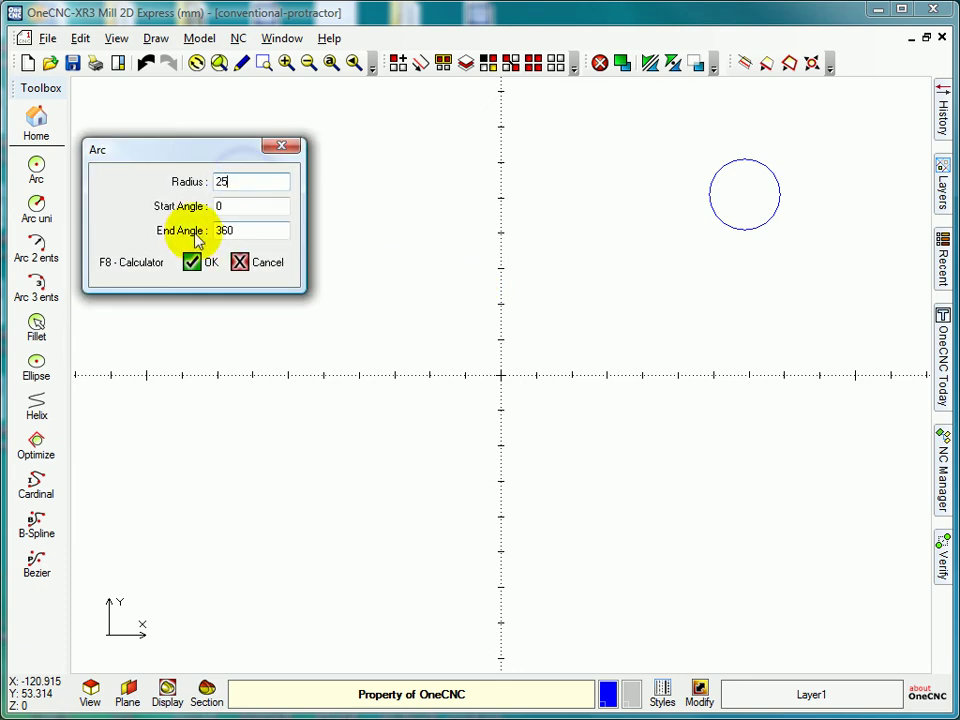
click(193, 260)
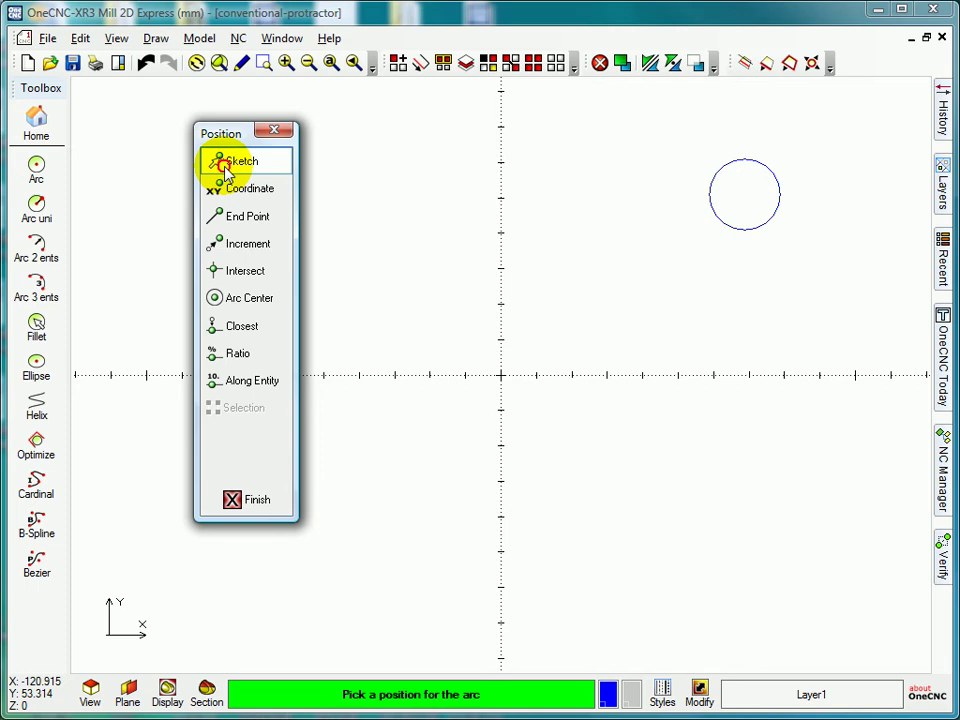
click(226, 160)
click(746, 545)
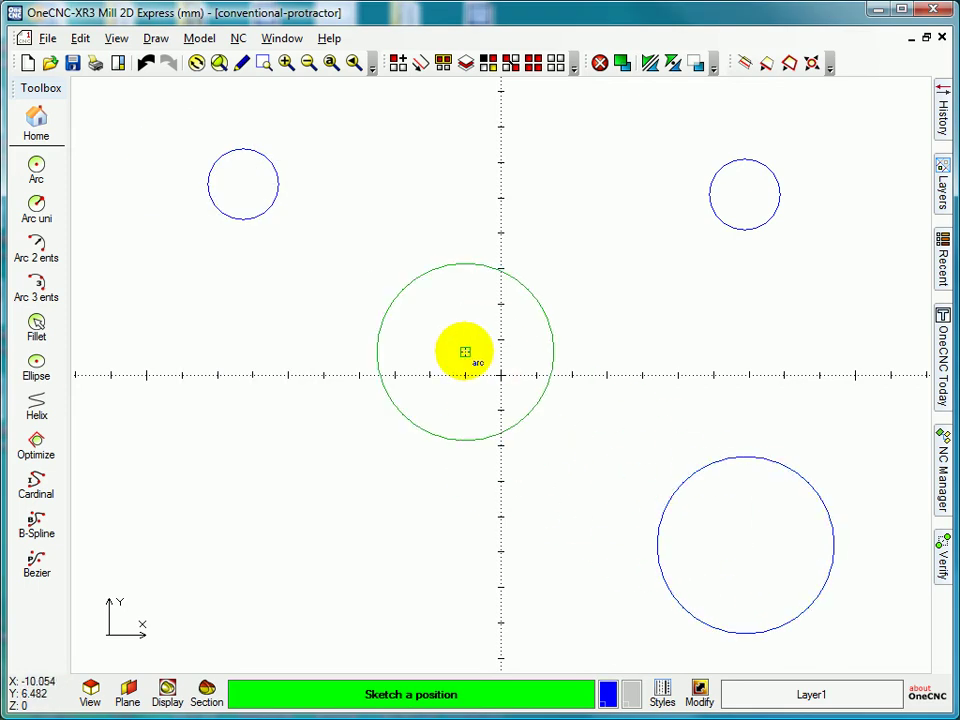
click(475, 355)
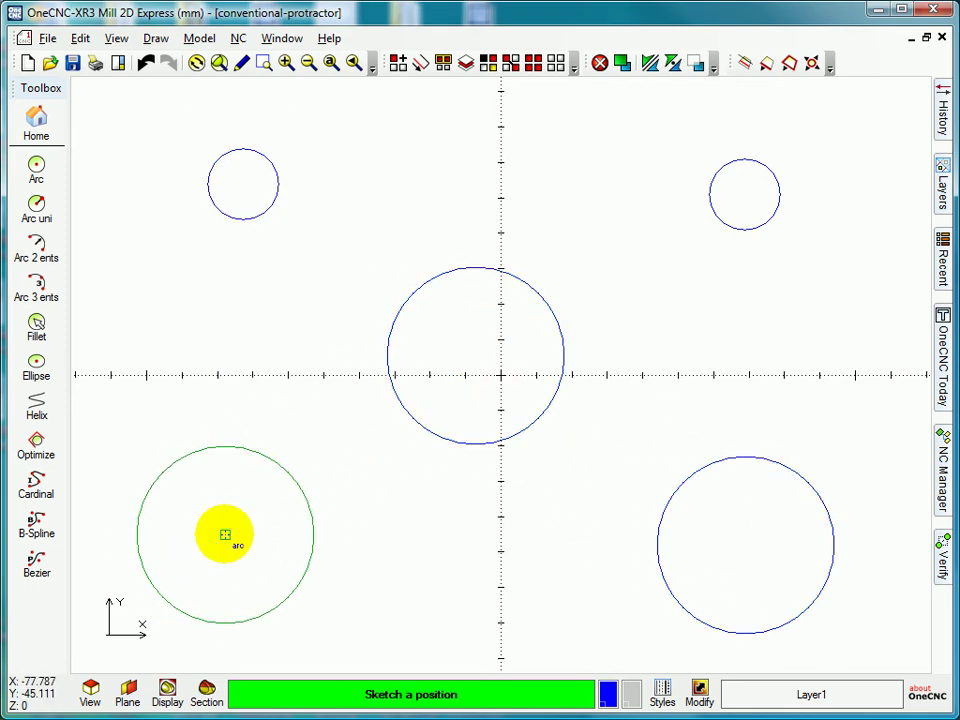
click(225, 533)
Try adding radius 25 circles on the arc centres of the two small upper circles, and undo them
click(37, 170)
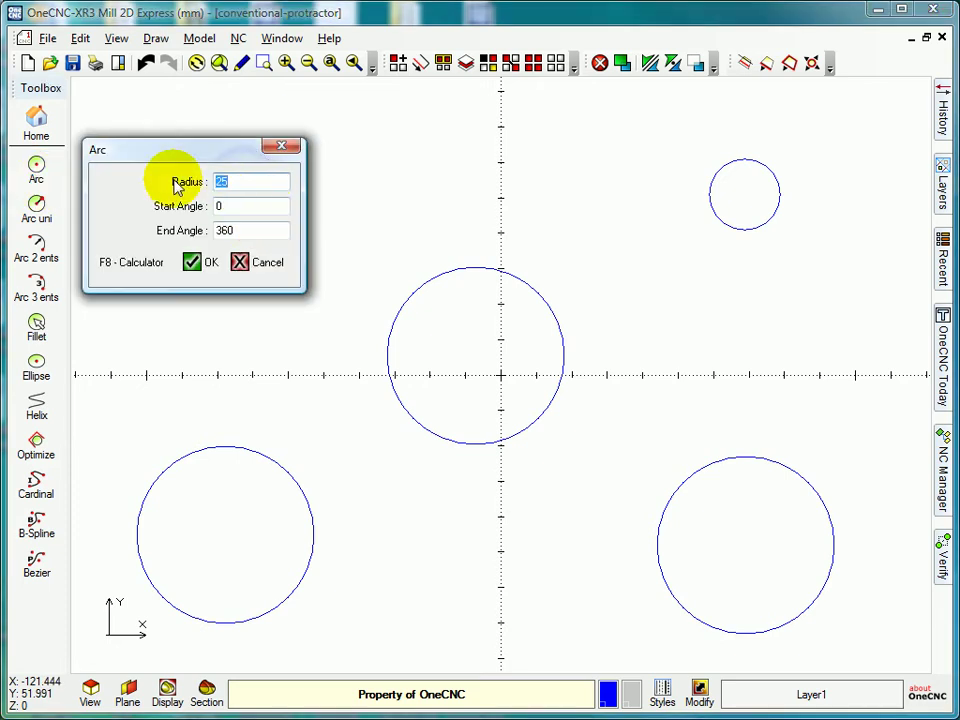
click(193, 262)
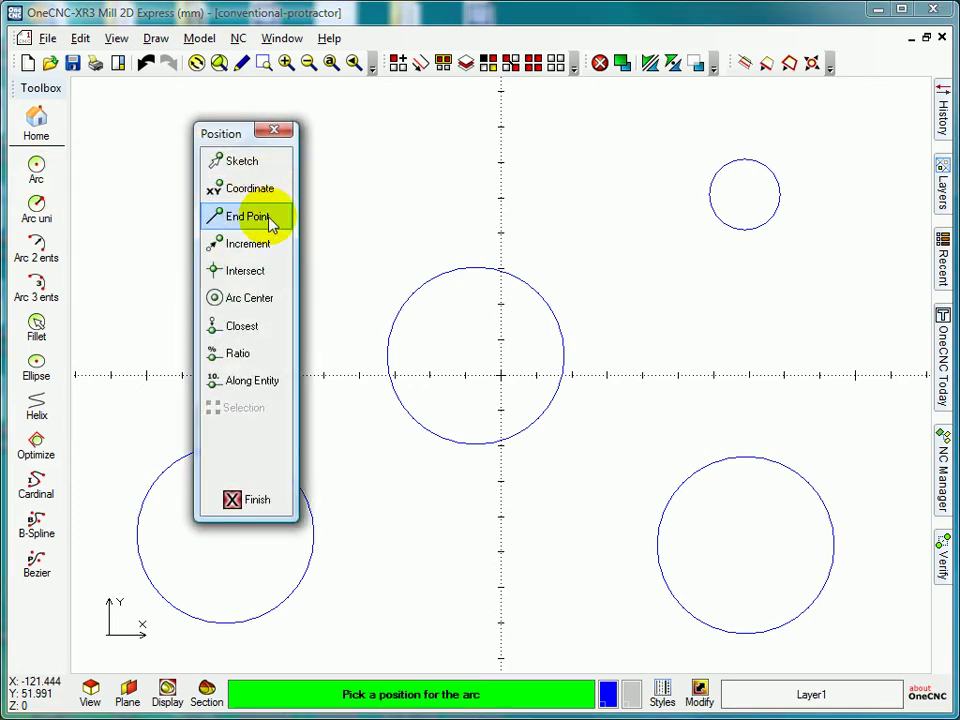
click(243, 300)
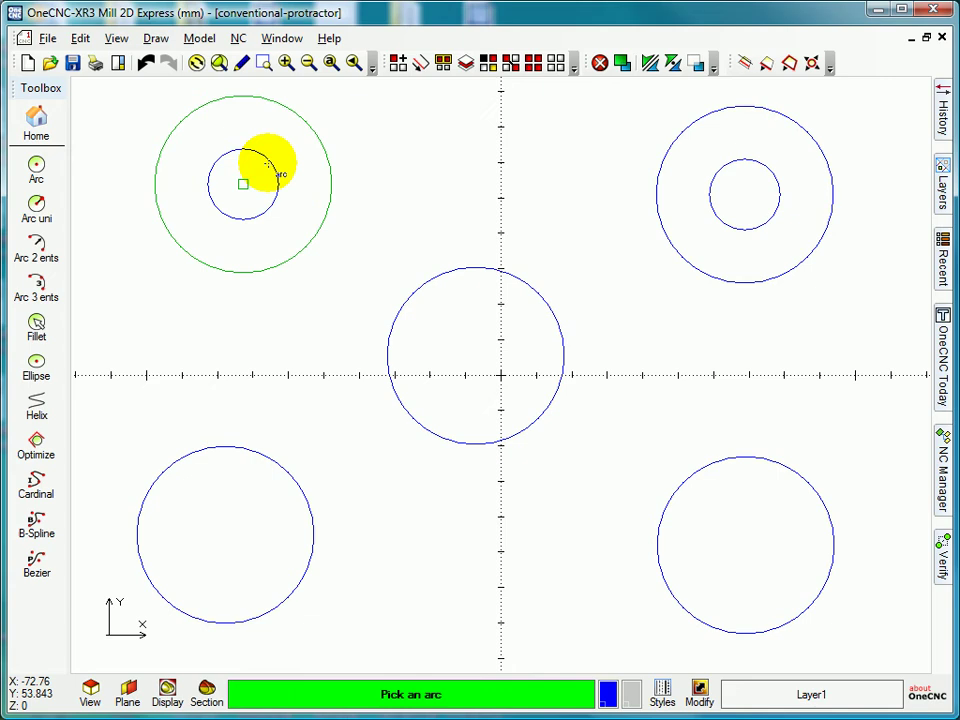
click(265, 162)
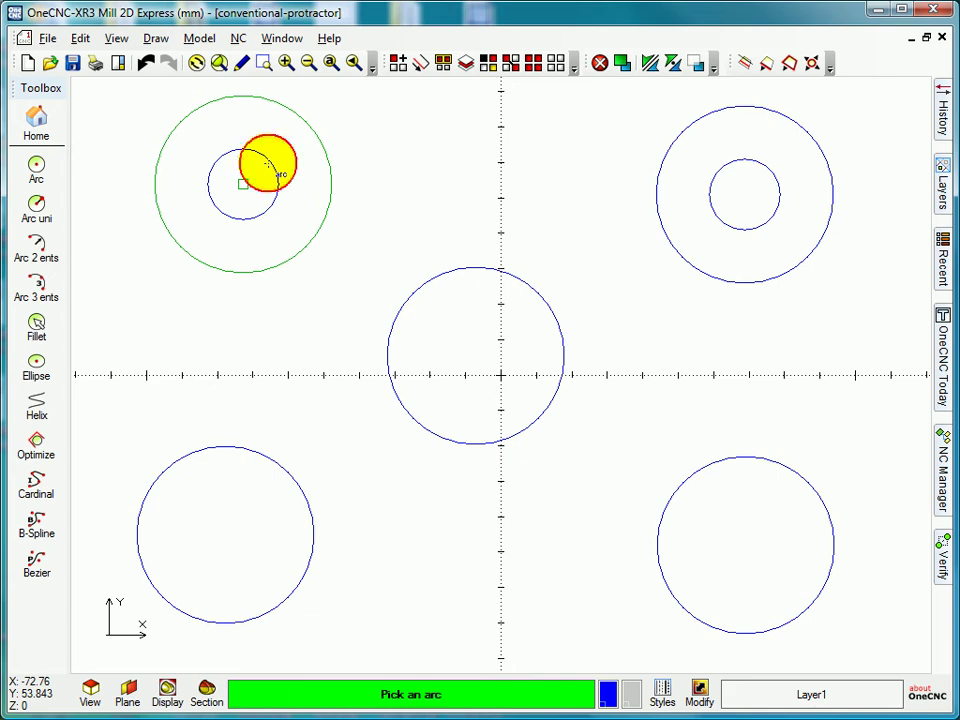
click(146, 63)
click(146, 63)
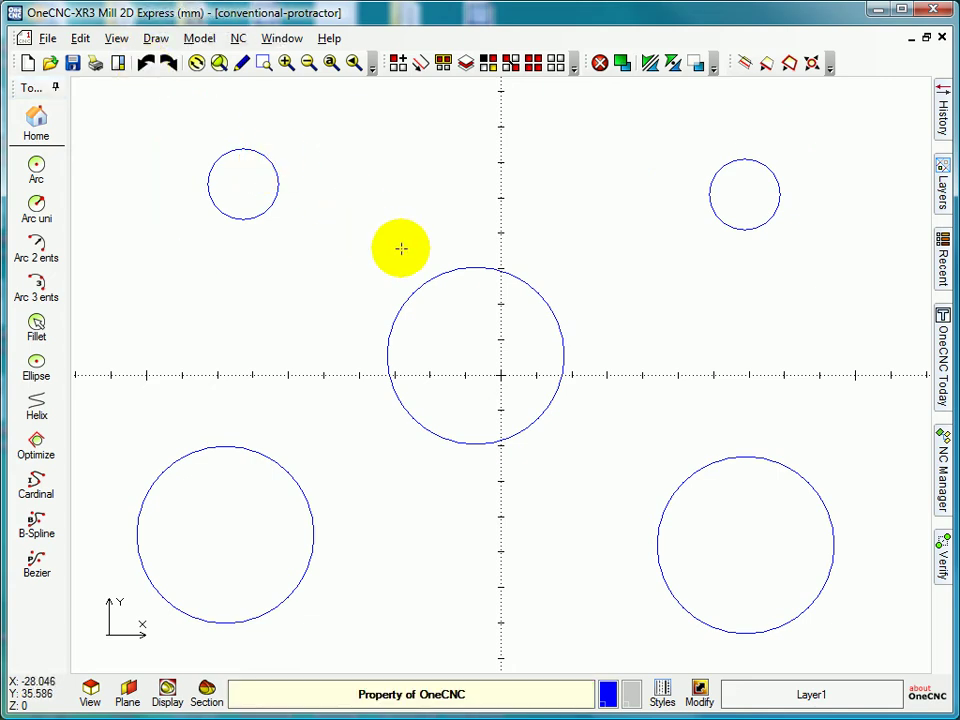
Draw tangent lines across the tops of the two small circles and along the outer right side to the lower-right circle
scroll(401, 248, down, 2)
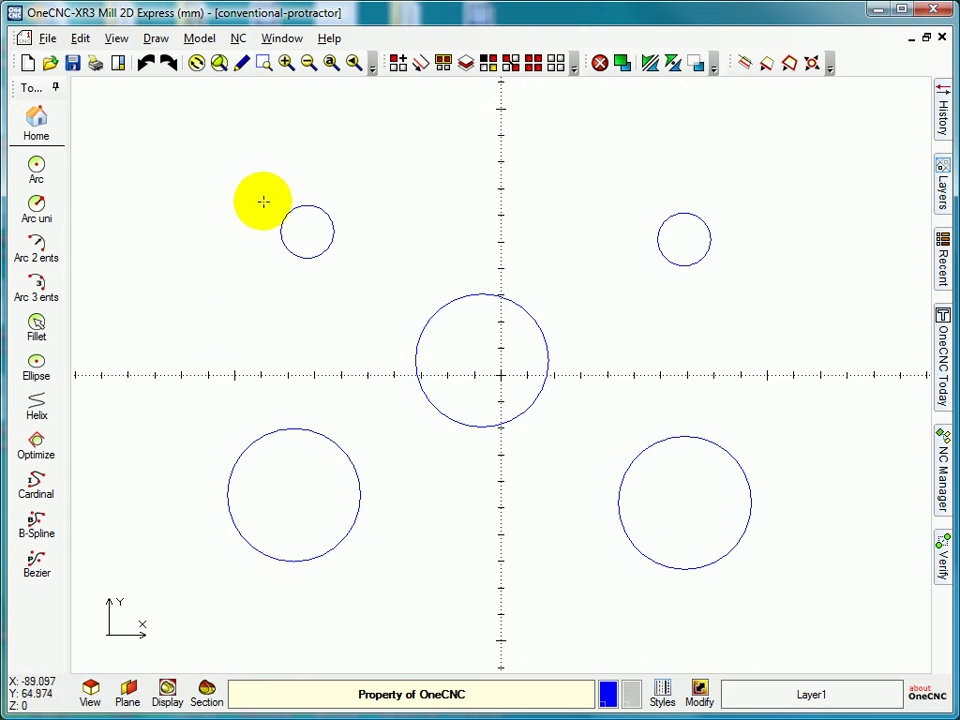
click(52, 121)
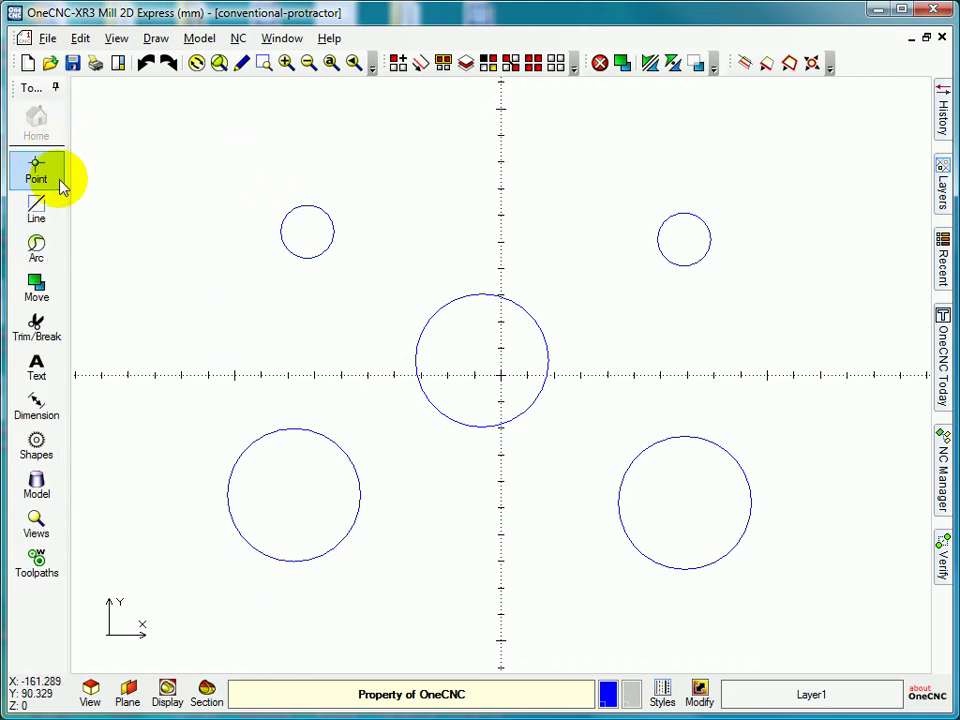
click(50, 208)
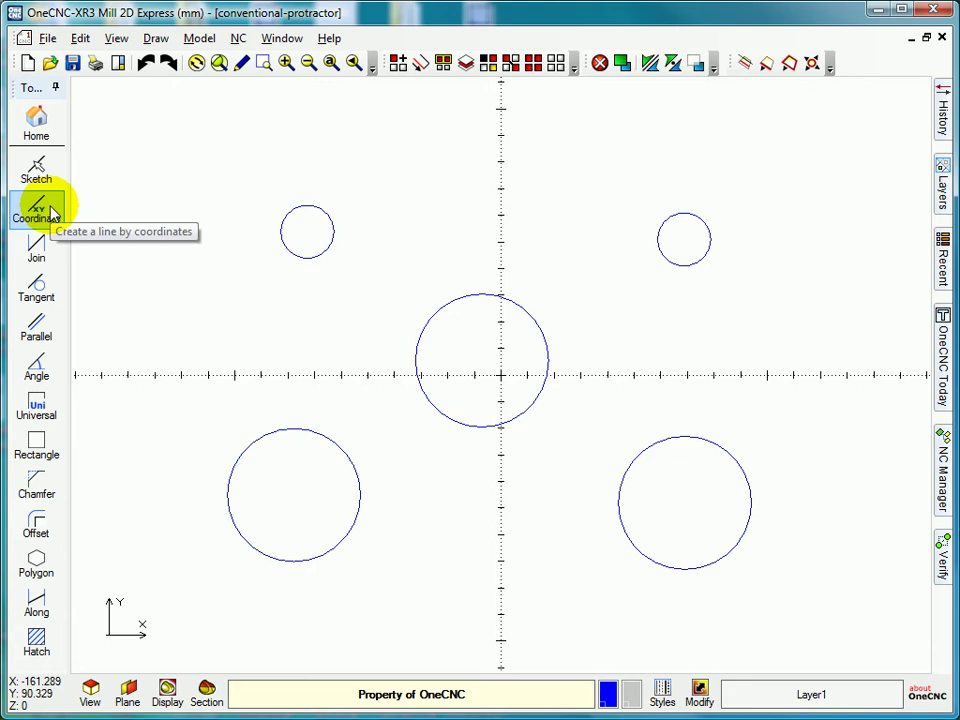
click(40, 296)
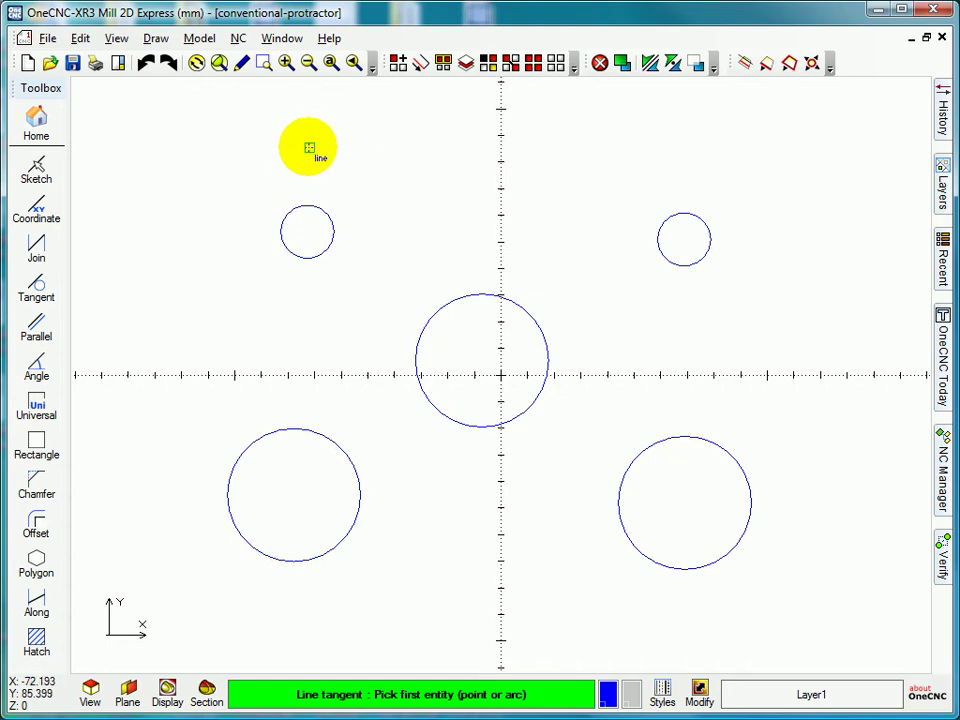
click(308, 150)
click(680, 163)
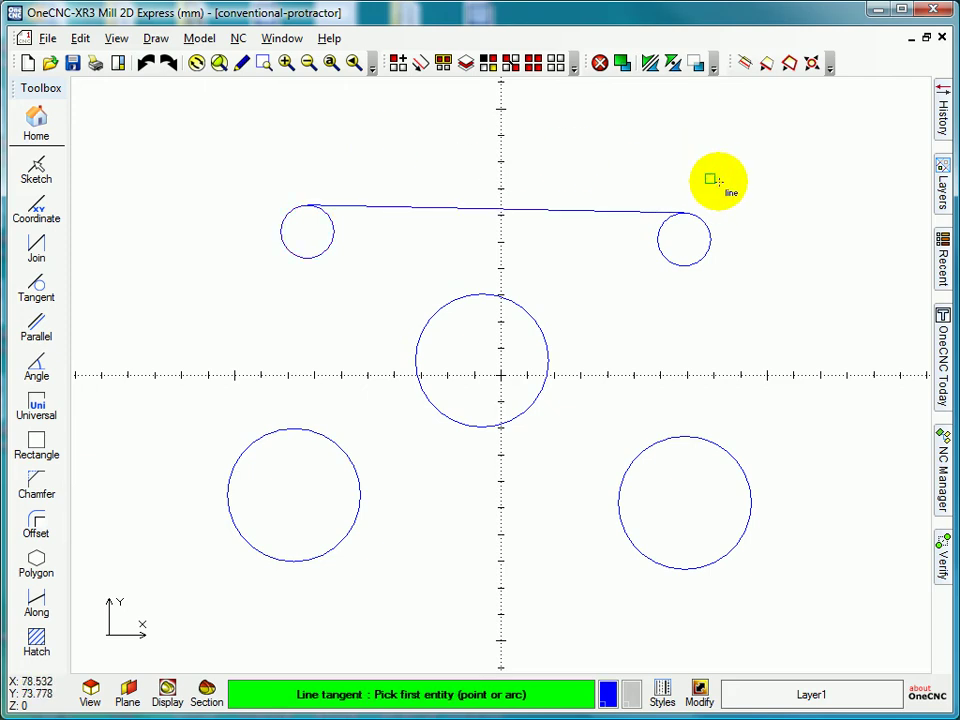
click(709, 236)
click(690, 569)
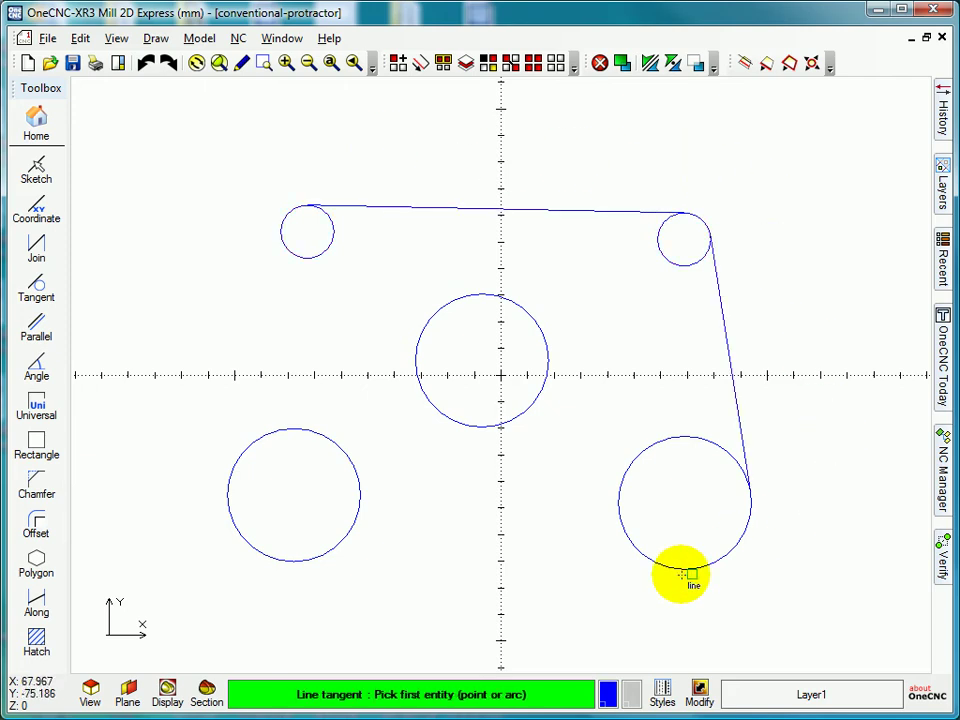
Draw tangent lines from both sides of the central circle to the lower circles, and along the outer left side to the upper-left circle
click(575, 571)
click(553, 362)
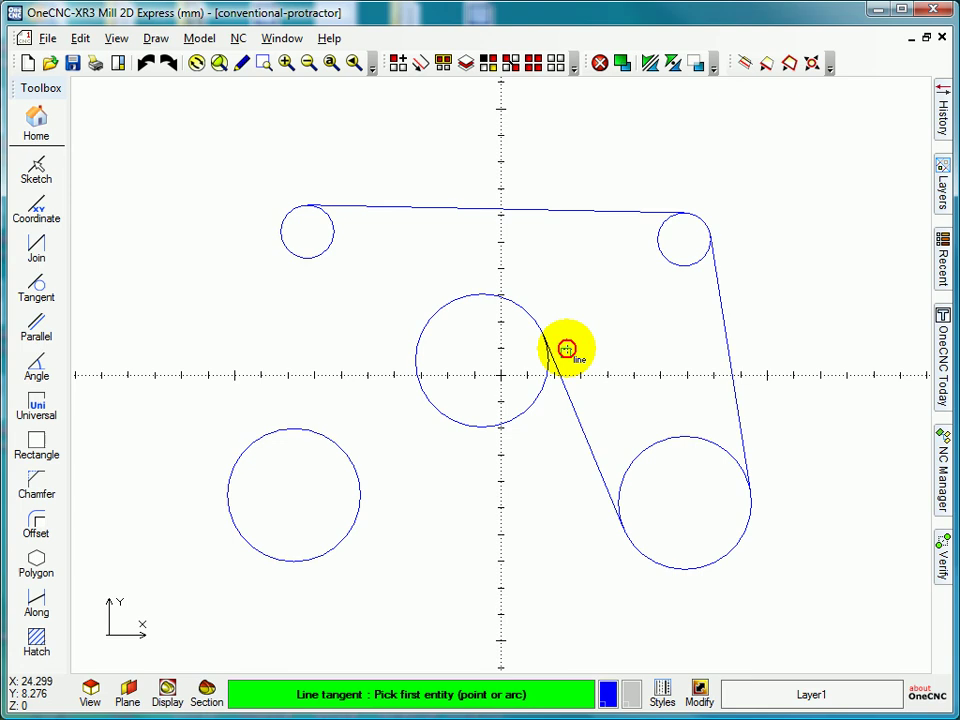
click(430, 318)
click(250, 550)
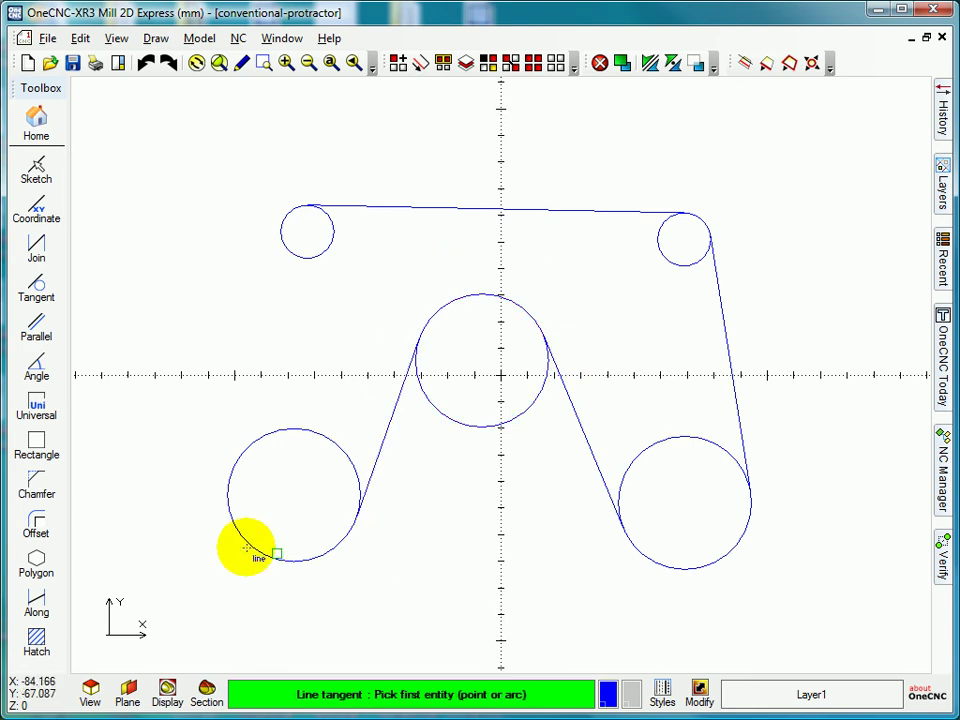
click(228, 478)
click(292, 212)
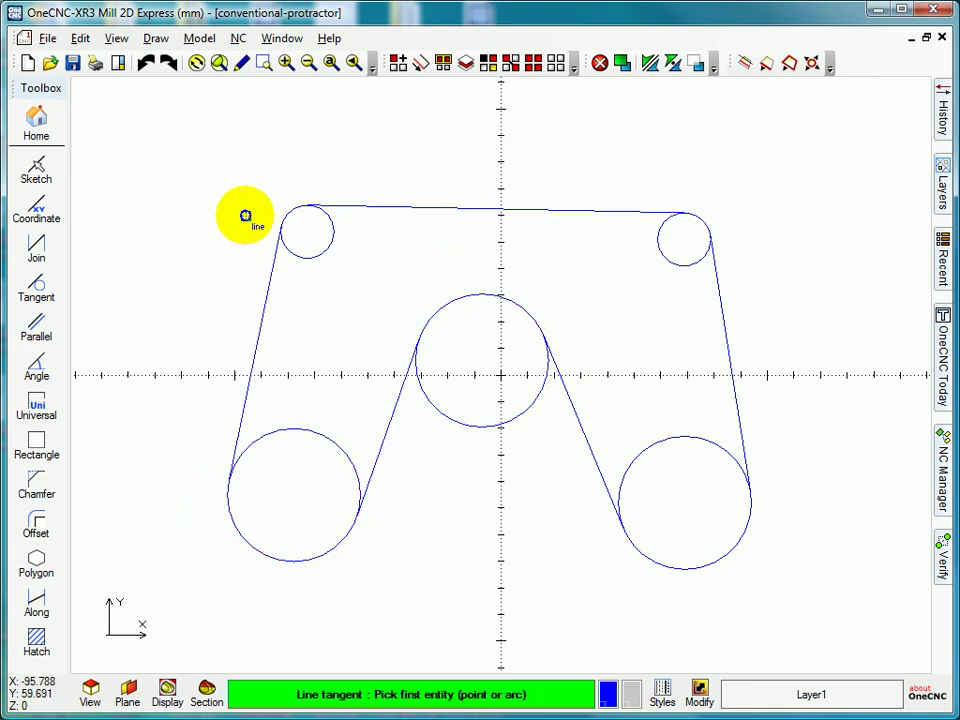
Trim the upper-left small circle to the top line and the outer left line, keeping its outer corner arc
click(333, 66)
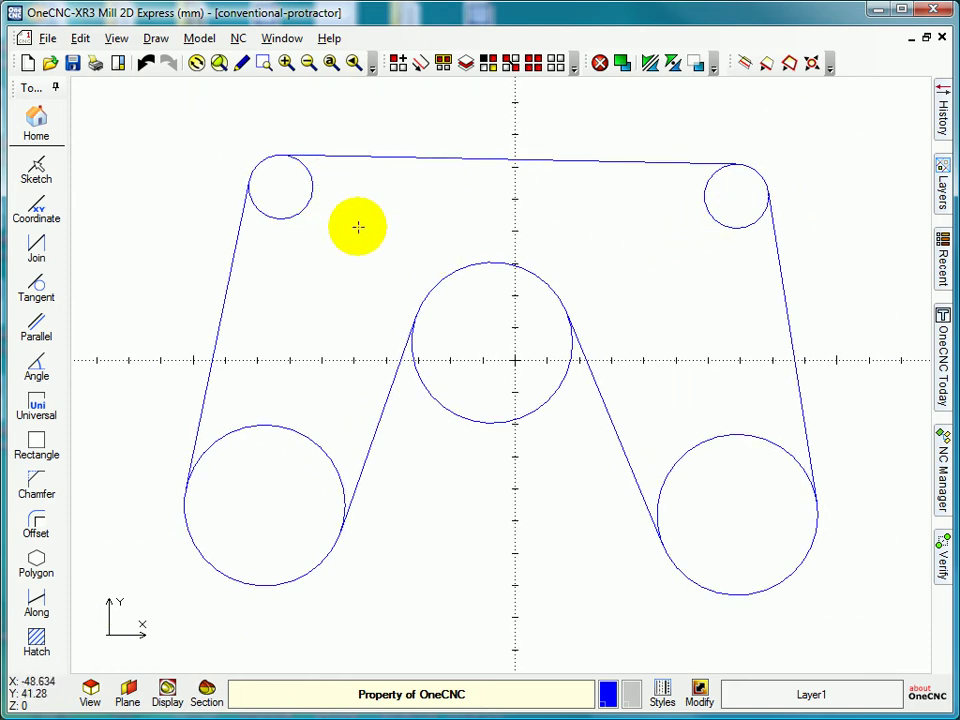
click(34, 120)
click(37, 326)
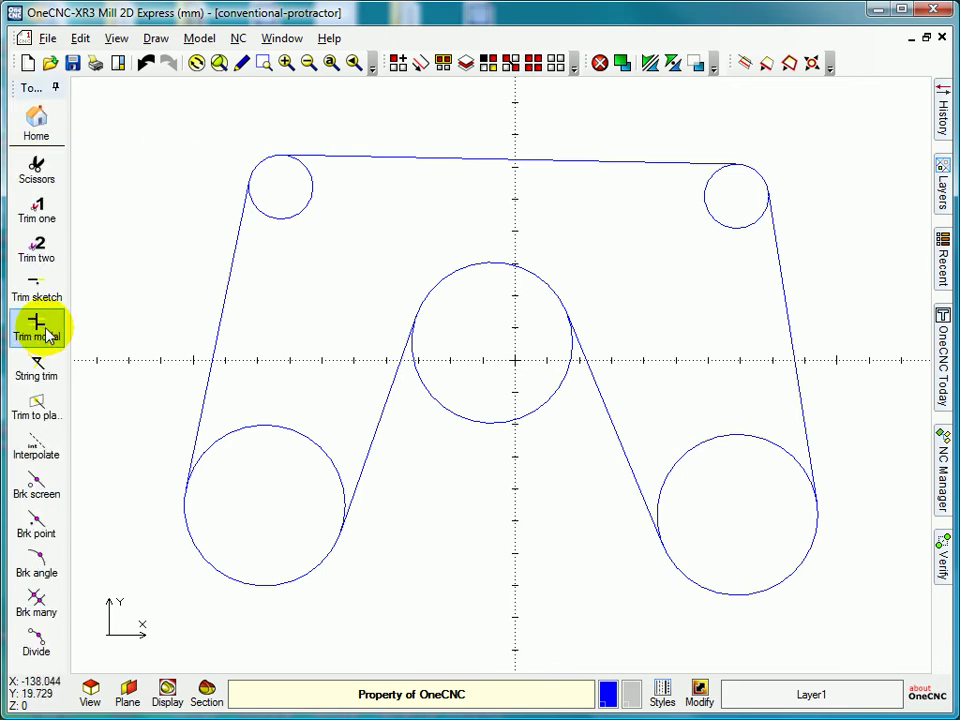
click(37, 214)
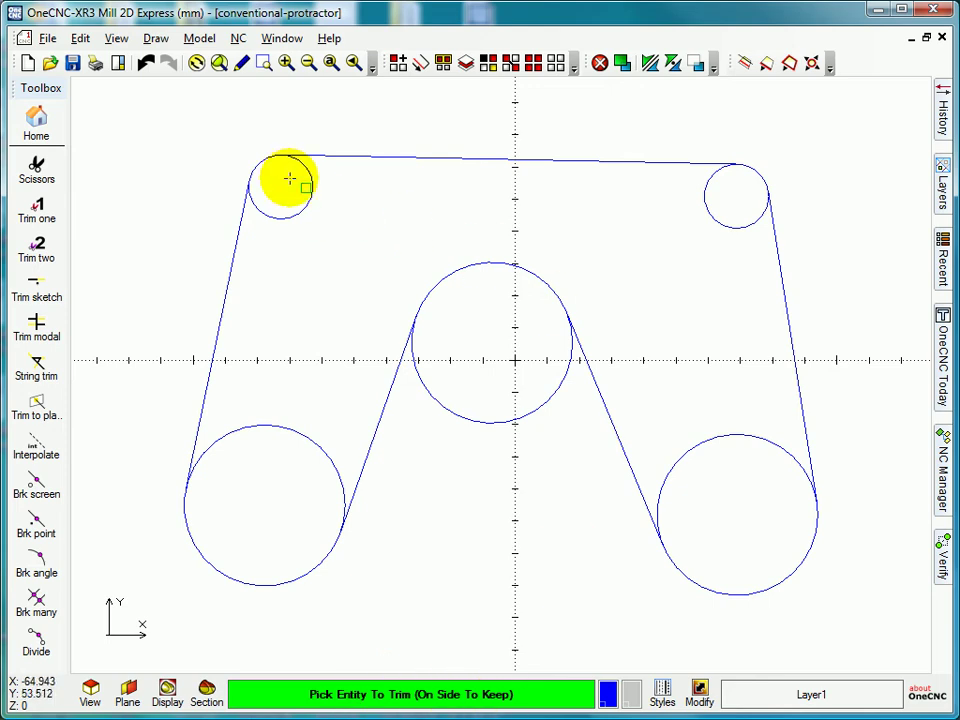
click(258, 160)
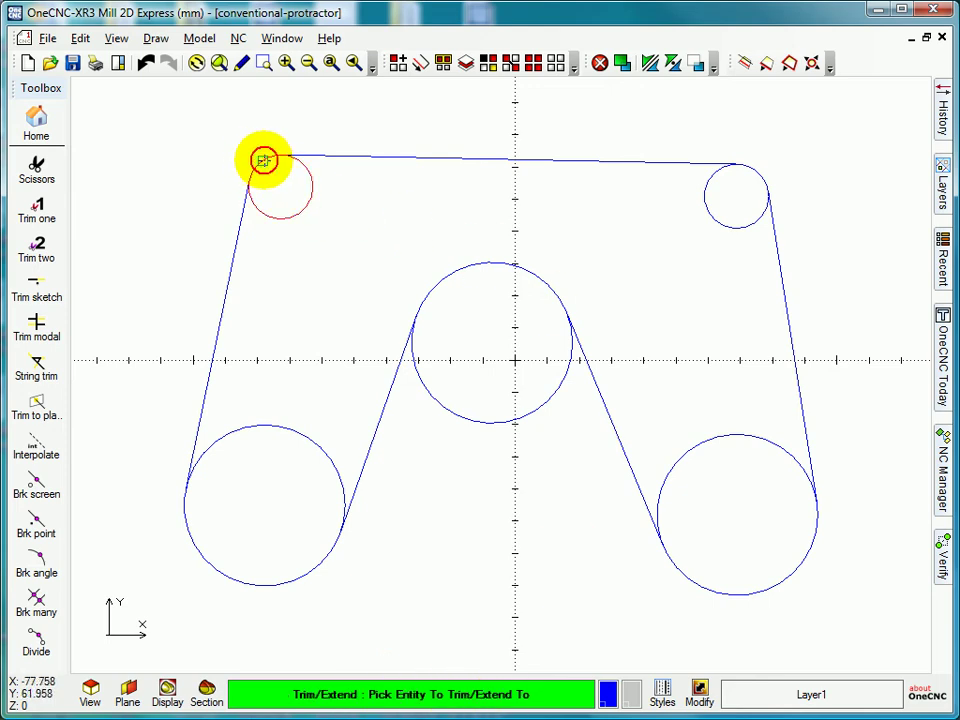
click(415, 155)
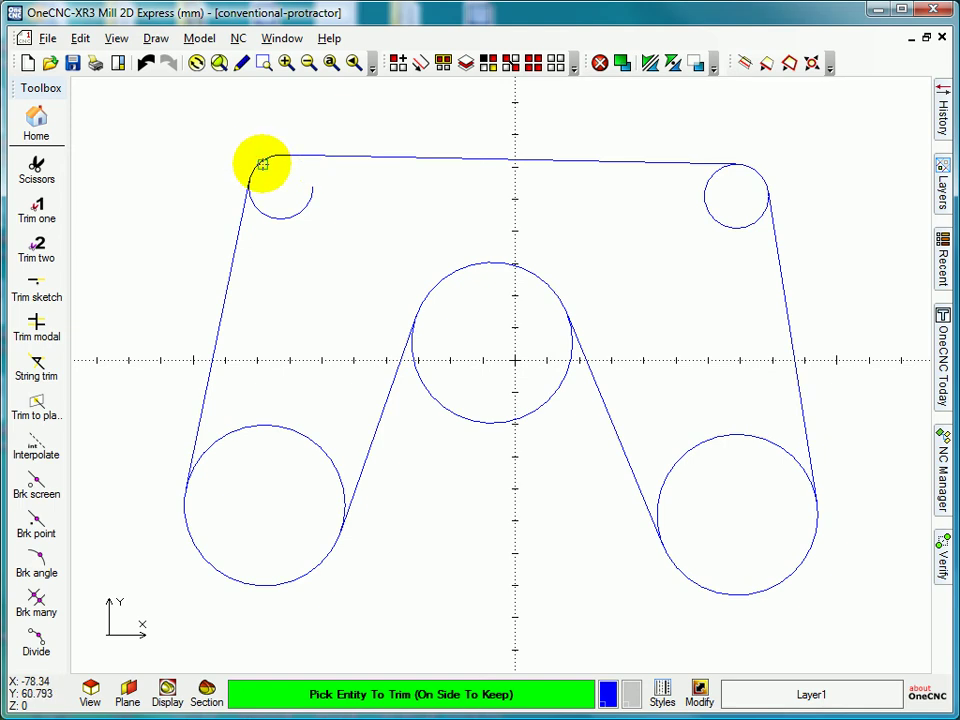
click(225, 231)
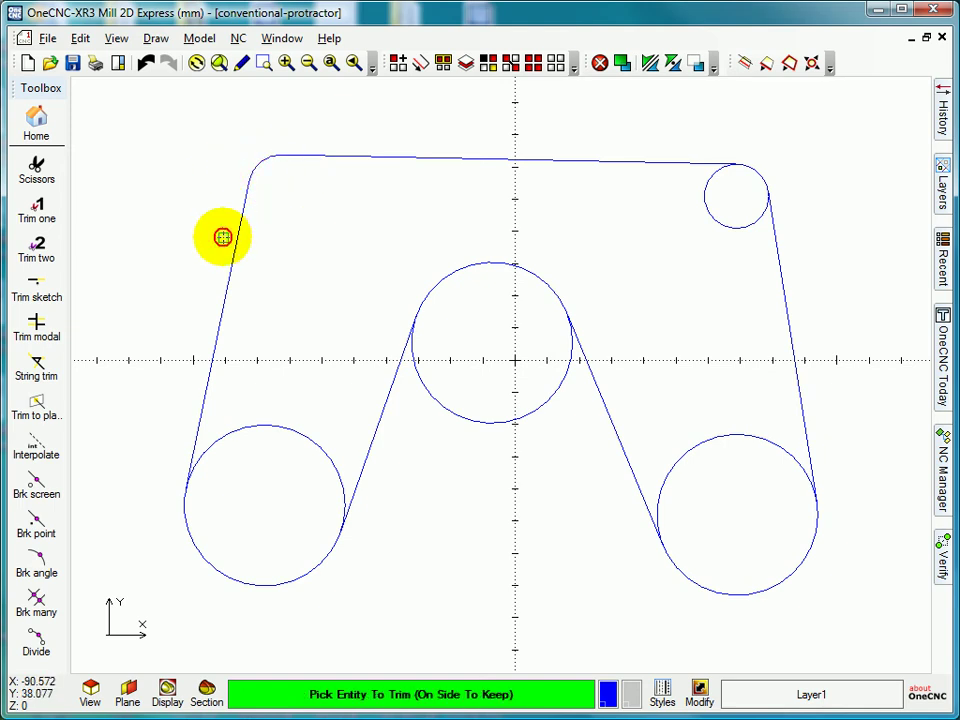
Trim the lower-left circle to the outer left line and the inner left tangent line, keeping its lower arc
click(190, 531)
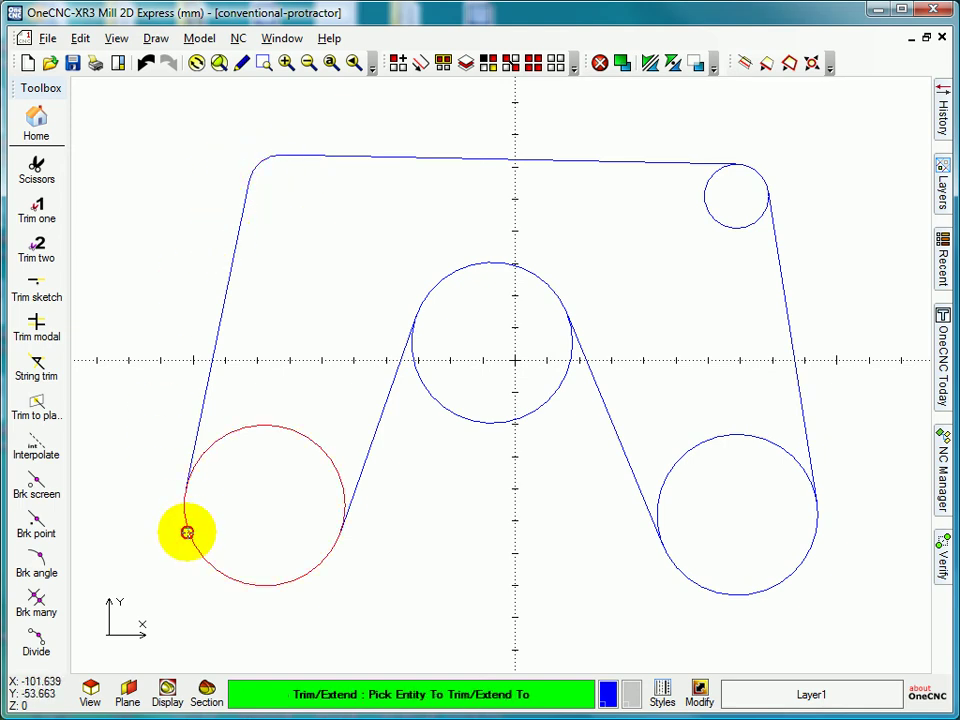
click(201, 413)
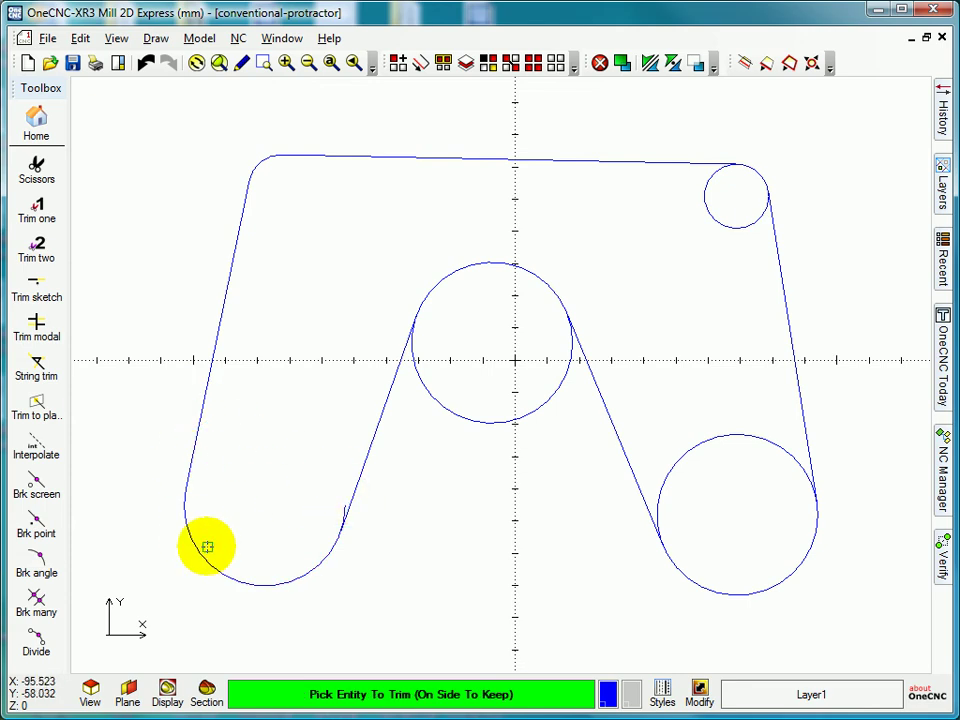
click(318, 565)
click(366, 466)
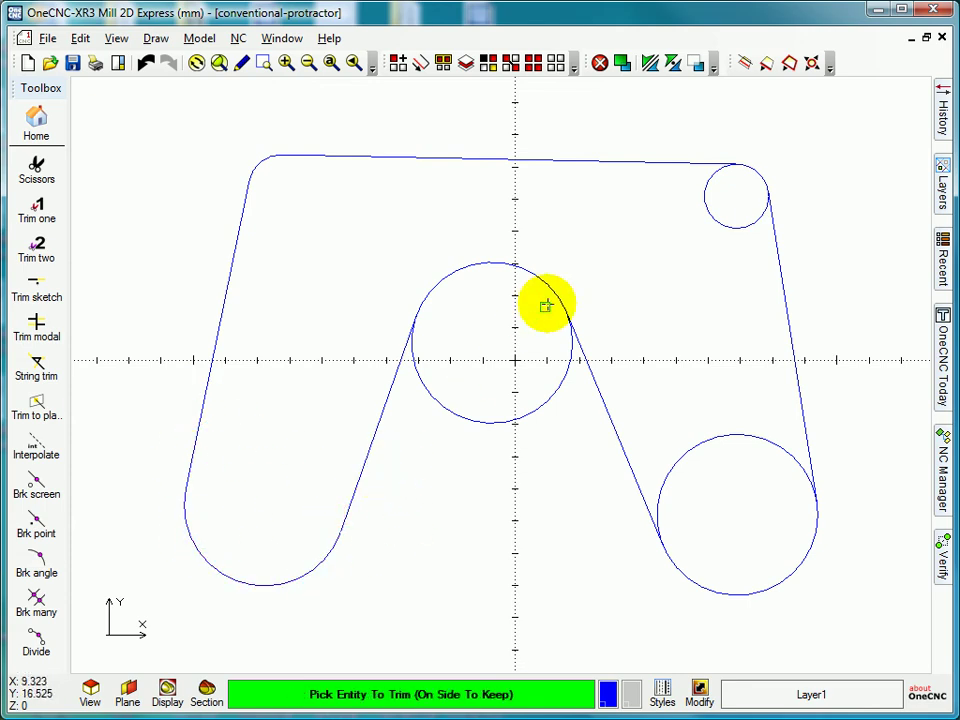
Trim the central circle to the two inner tangent lines, keeping its upper arc
click(542, 280)
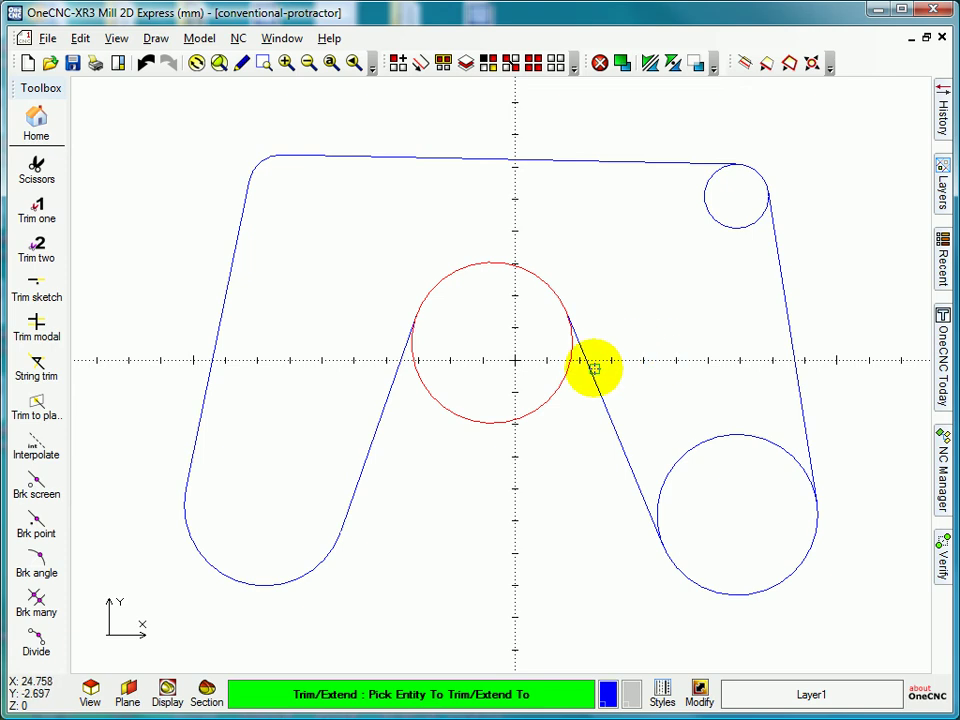
click(593, 368)
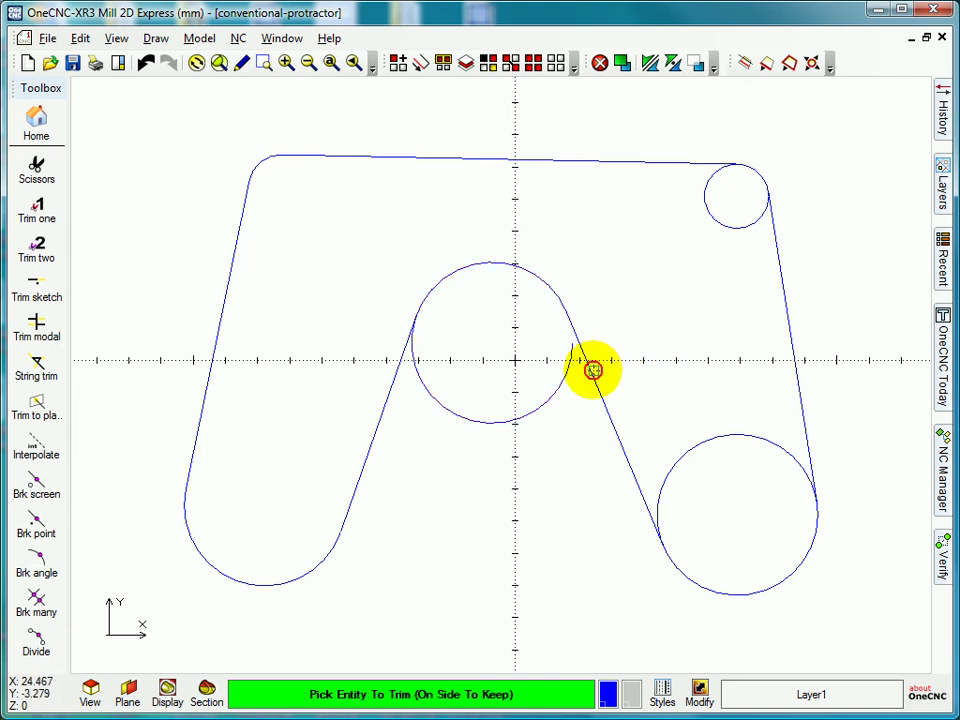
click(474, 261)
click(378, 397)
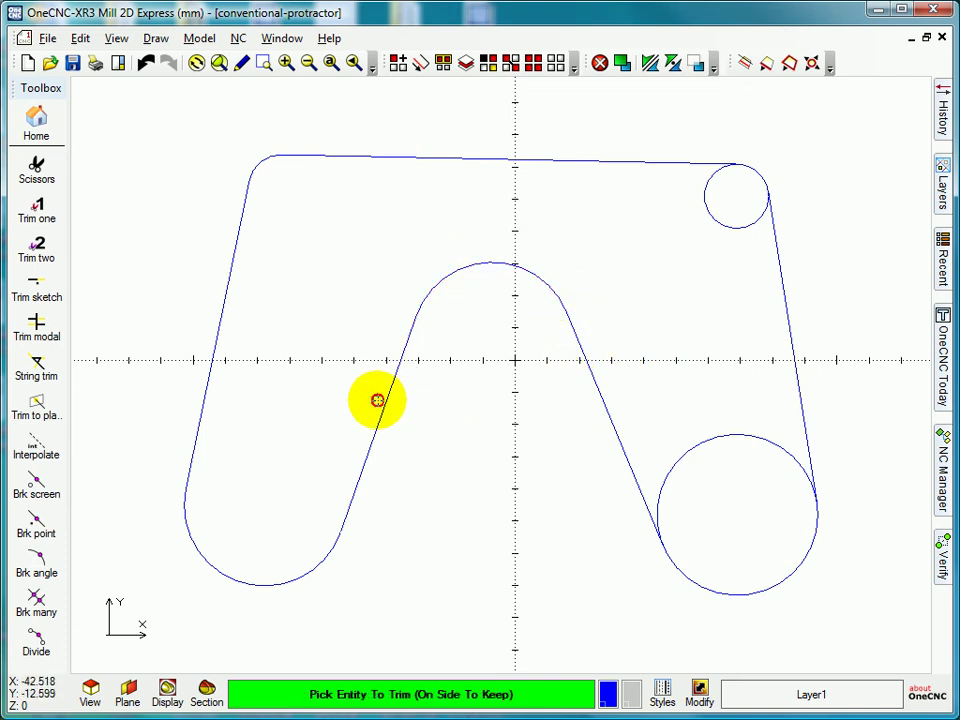
Trim the lower-right circle to the inner right tangent line and the outer right line, keeping its lower arc
click(698, 583)
click(632, 494)
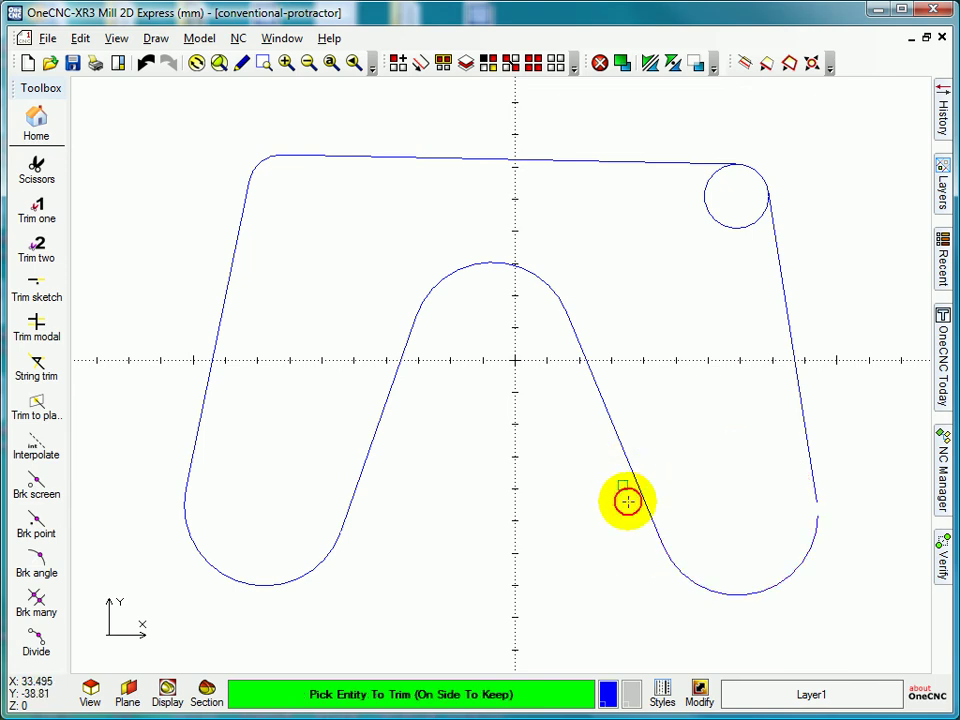
click(817, 522)
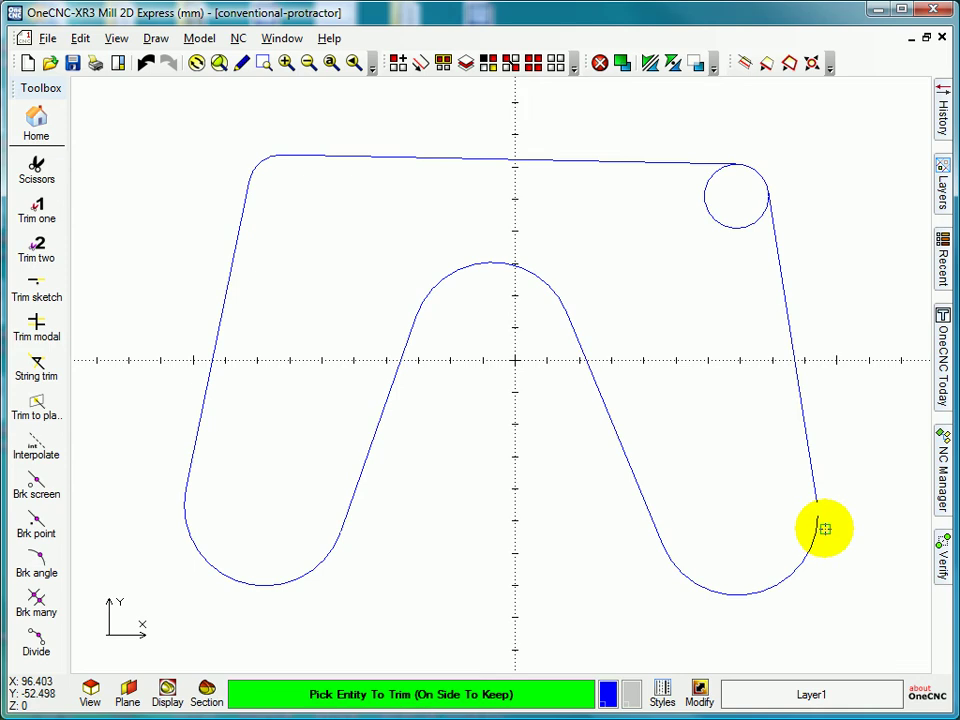
click(824, 528)
click(821, 489)
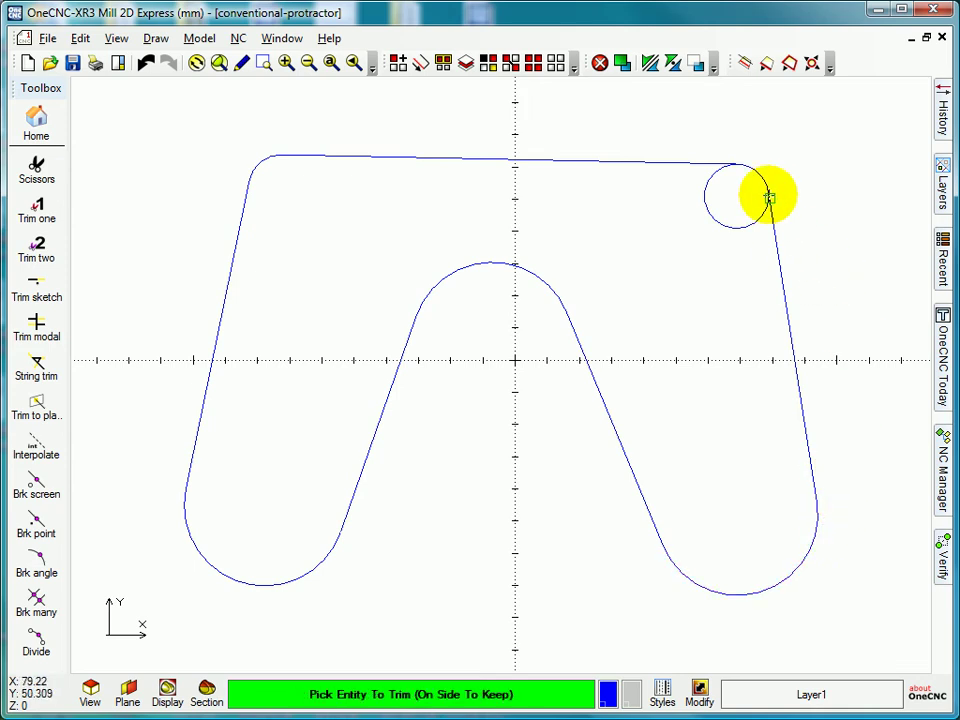
Trim the upper-right small circle to the outer right line and the top line, keeping its outer corner arc
click(765, 176)
click(783, 230)
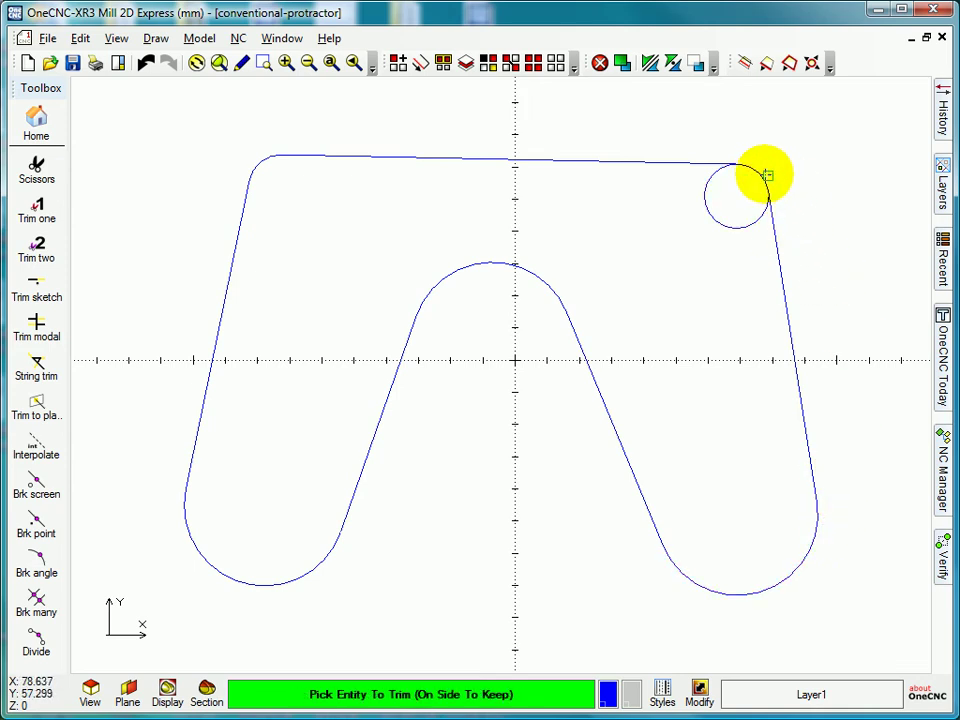
click(762, 174)
click(707, 150)
key(Escape)
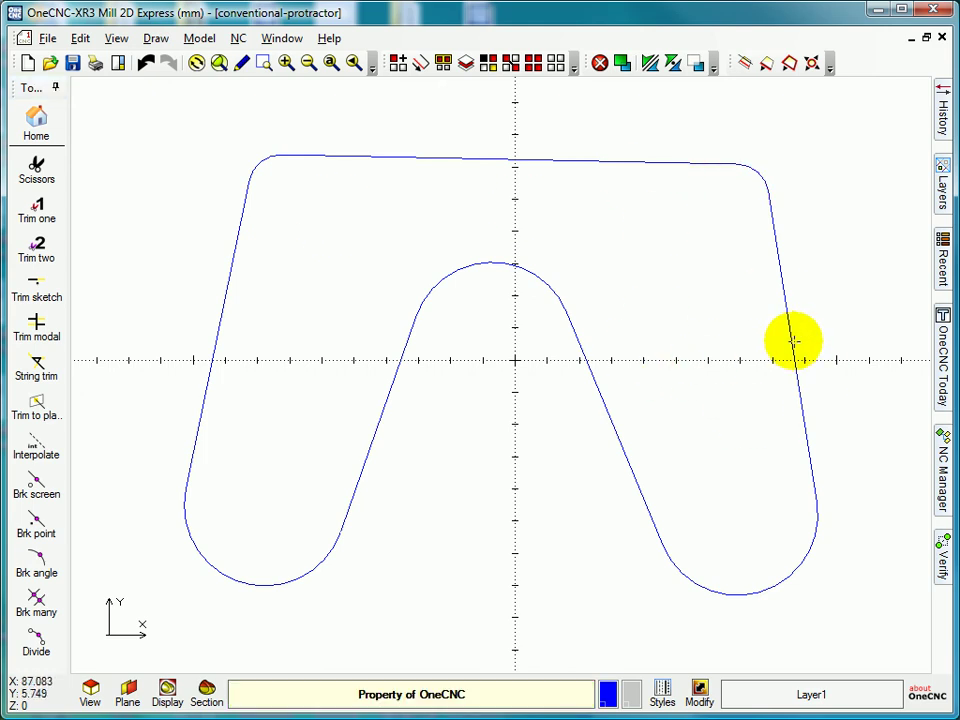
Chain-select the whole outline starting from the top line, and undo all the trims back to full circles
click(420, 64)
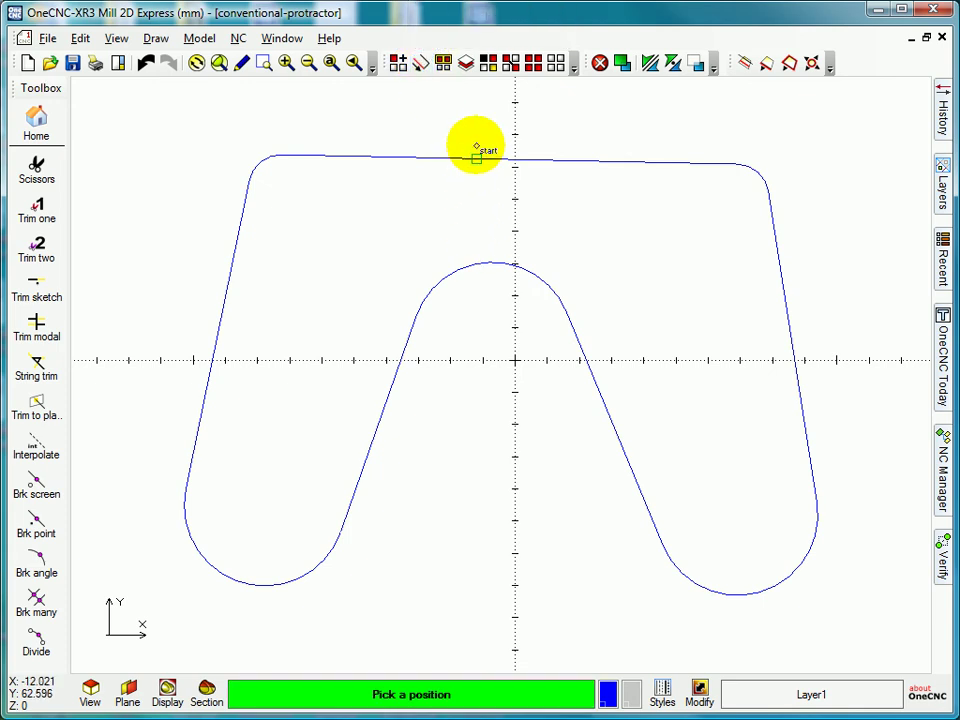
click(477, 155)
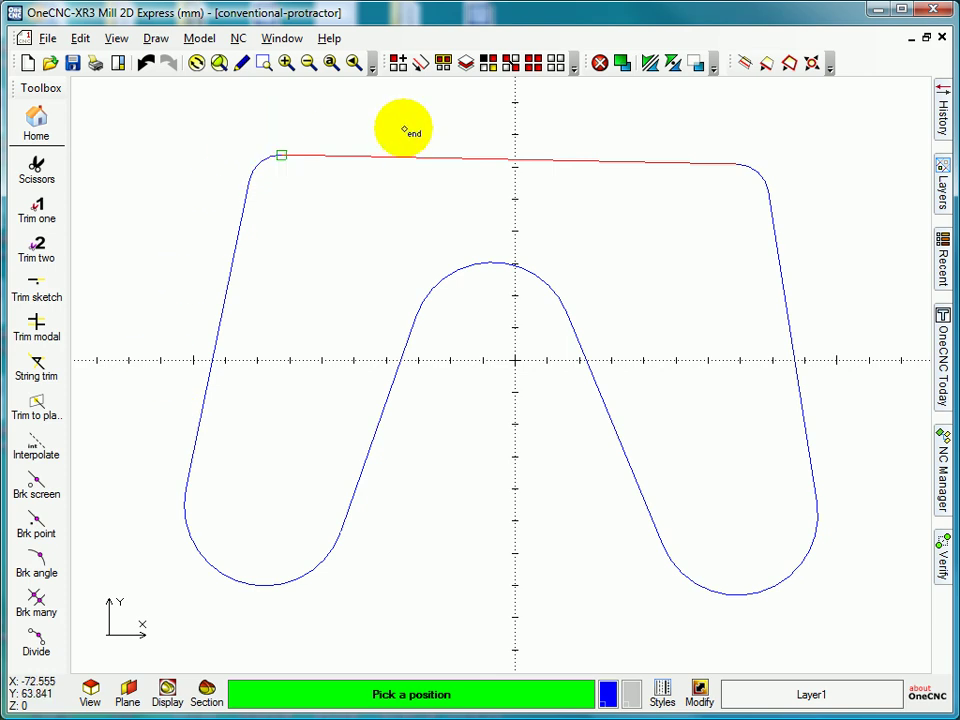
click(404, 129)
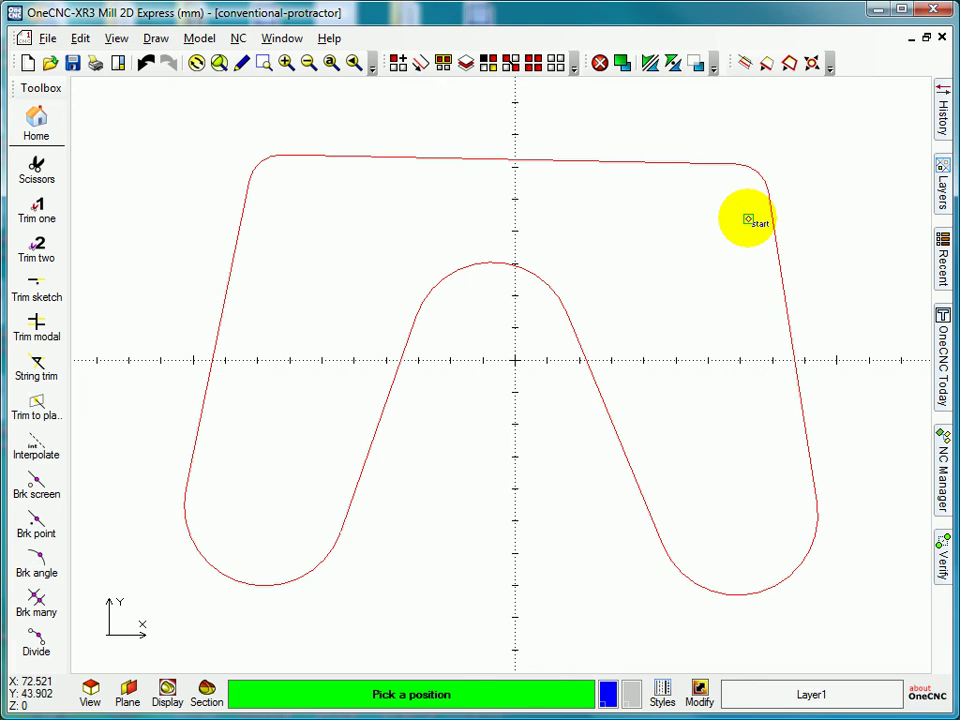
click(749, 219)
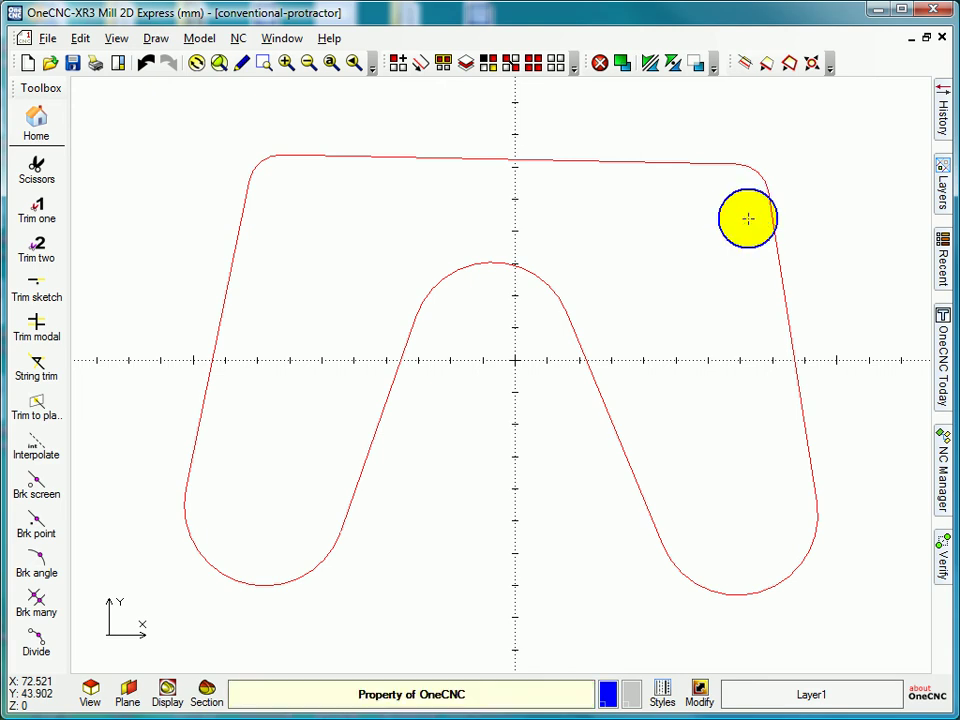
click(145, 64)
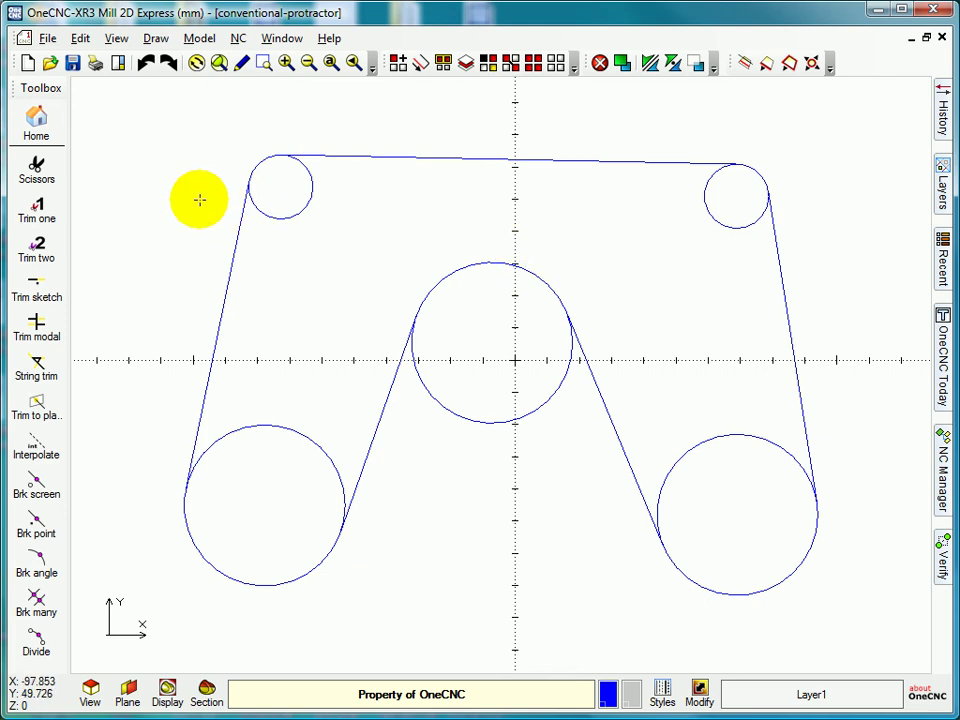
Cut away the inner portions of all five circles with Scissors, keeping only the arcs along the outline
click(40, 176)
click(305, 199)
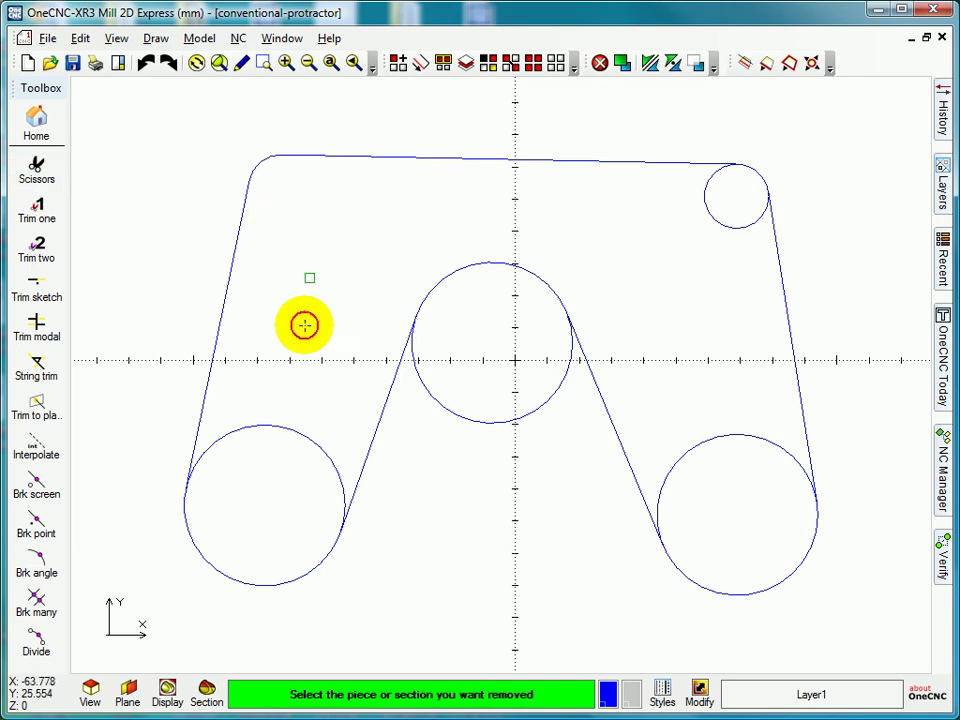
click(289, 423)
click(480, 422)
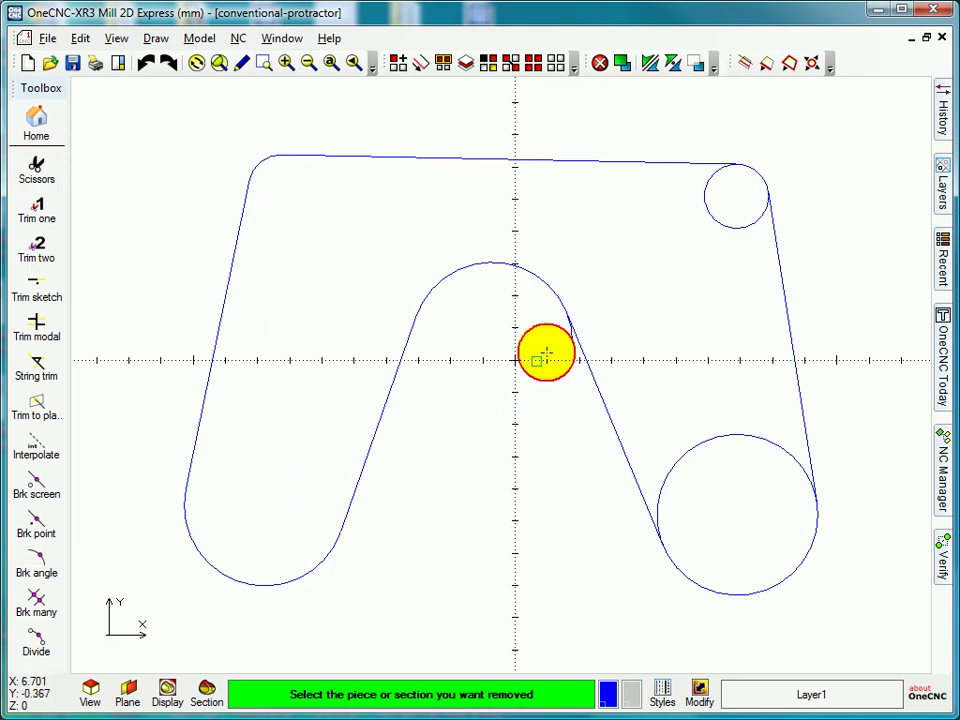
click(709, 426)
click(735, 220)
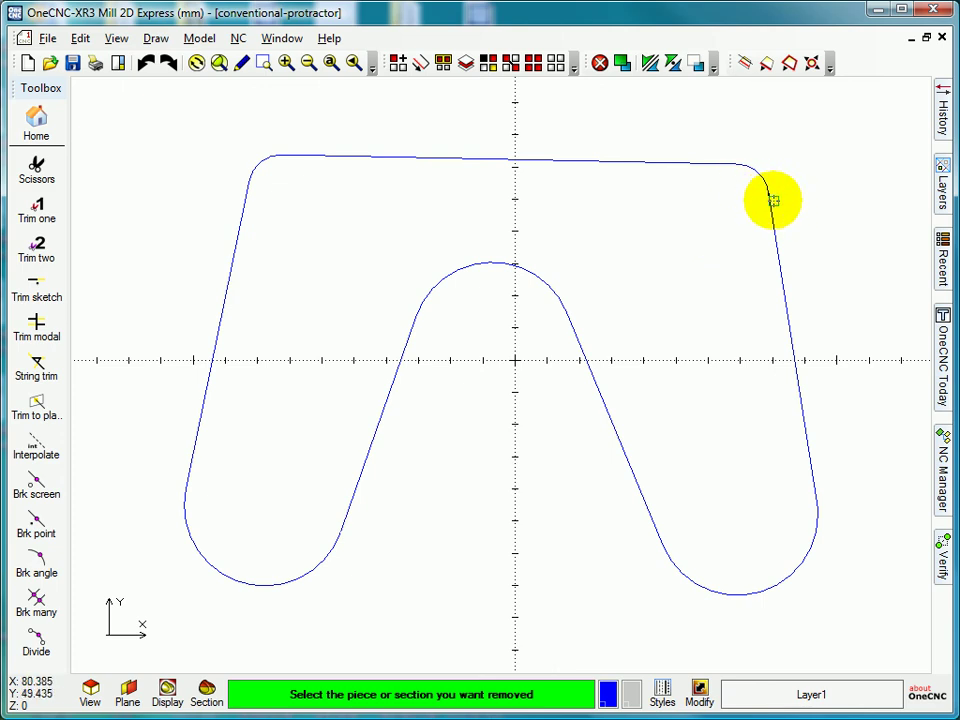
right_click(810, 204)
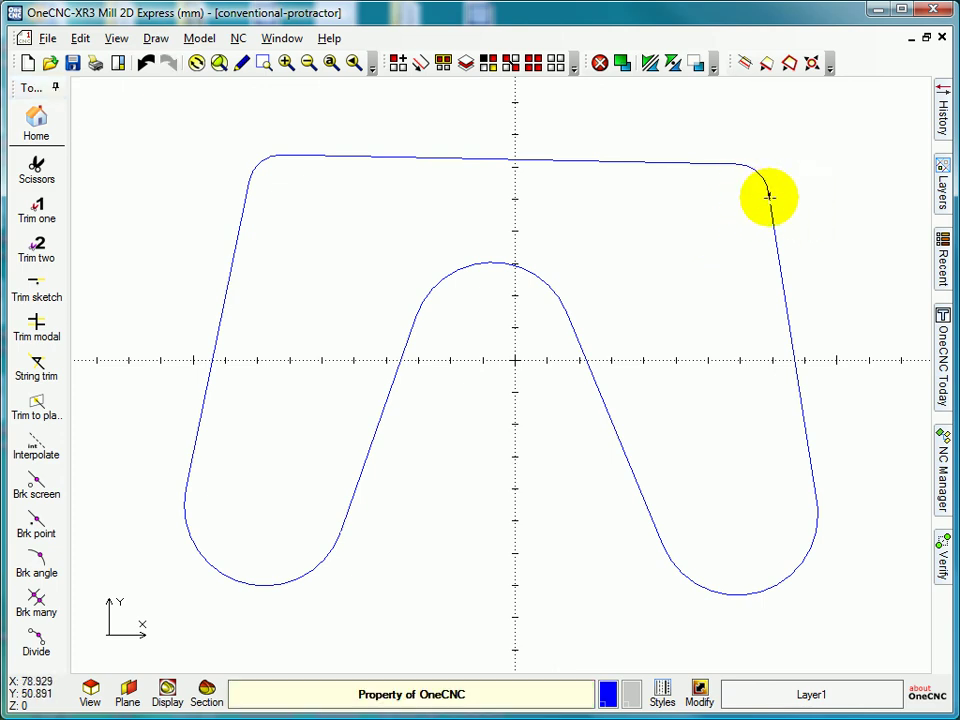
Examine up close the junction between the upper-right corner arc and the outer right line
click(263, 62)
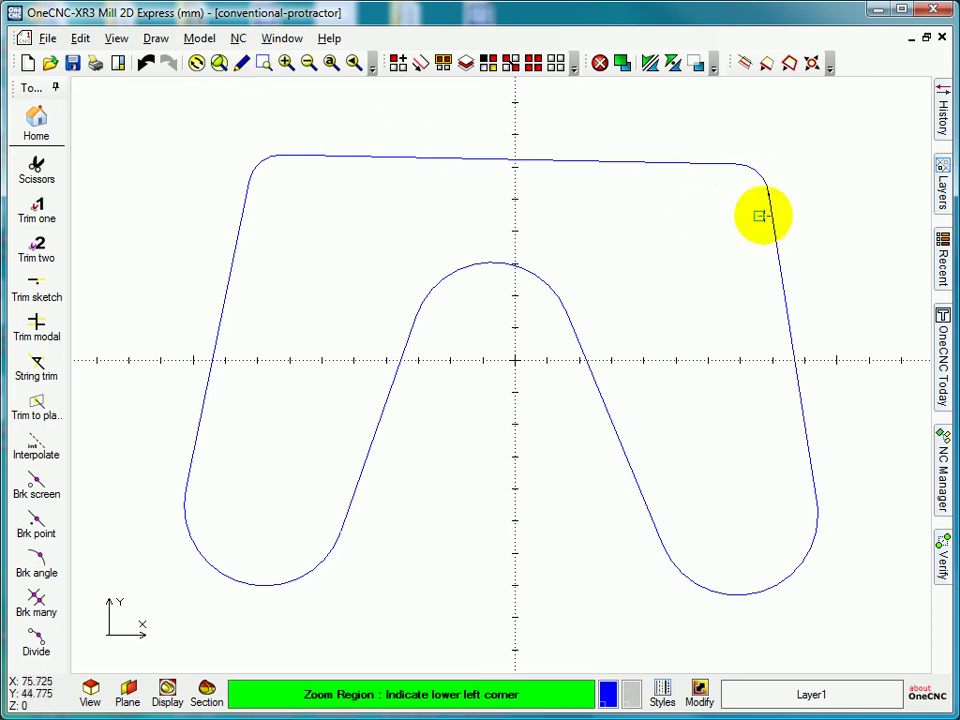
click(748, 177)
click(797, 213)
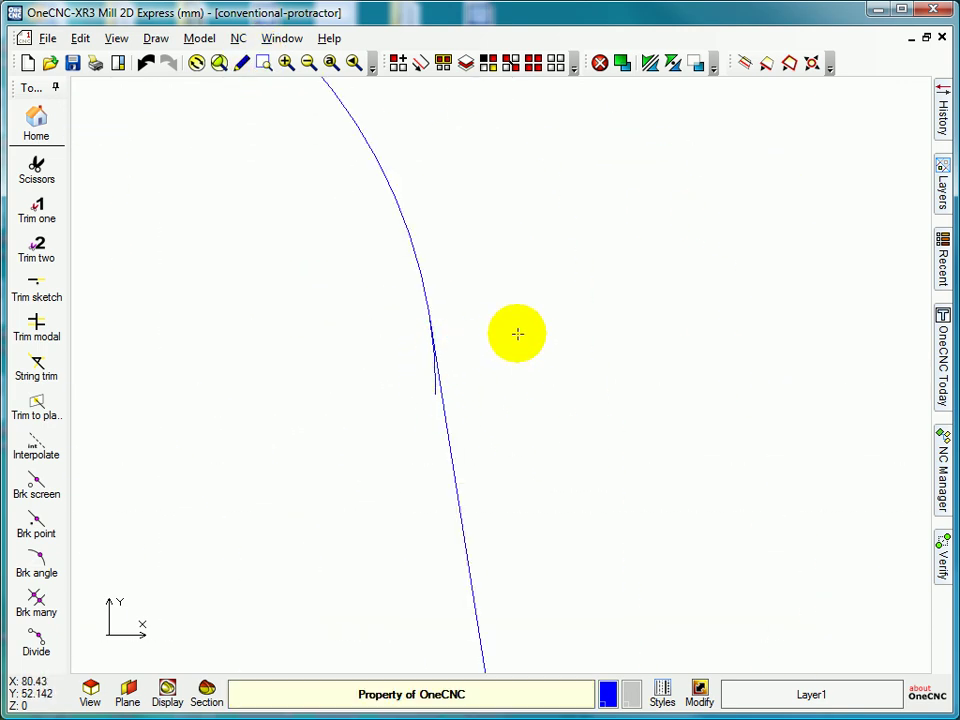
click(330, 64)
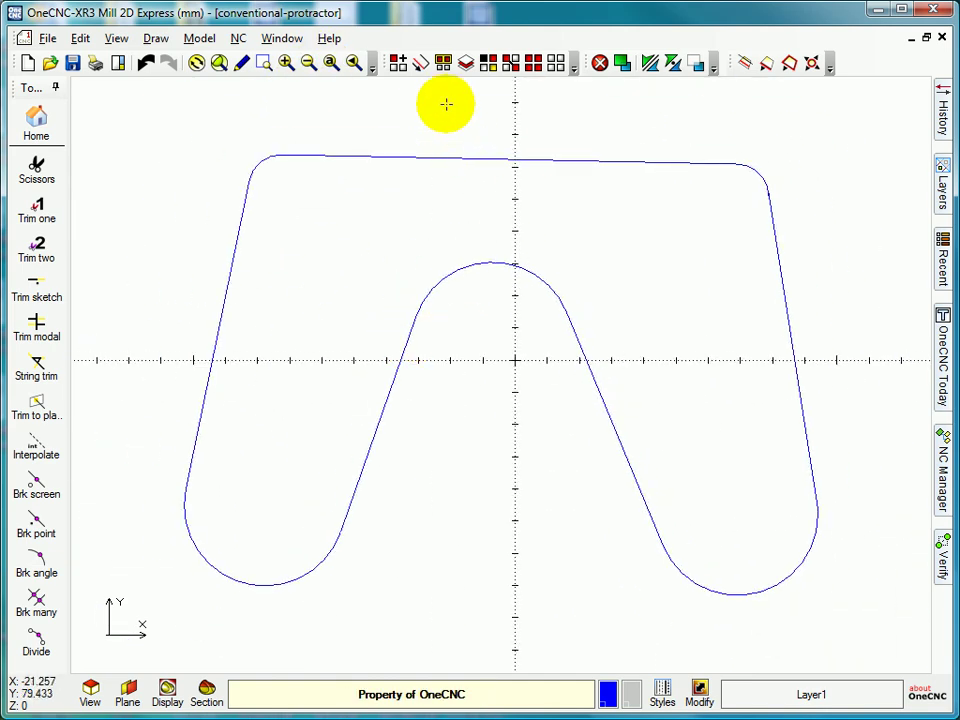
Check the outline's continuity by chain-selecting it from the top line toward the upper-right corner
click(420, 64)
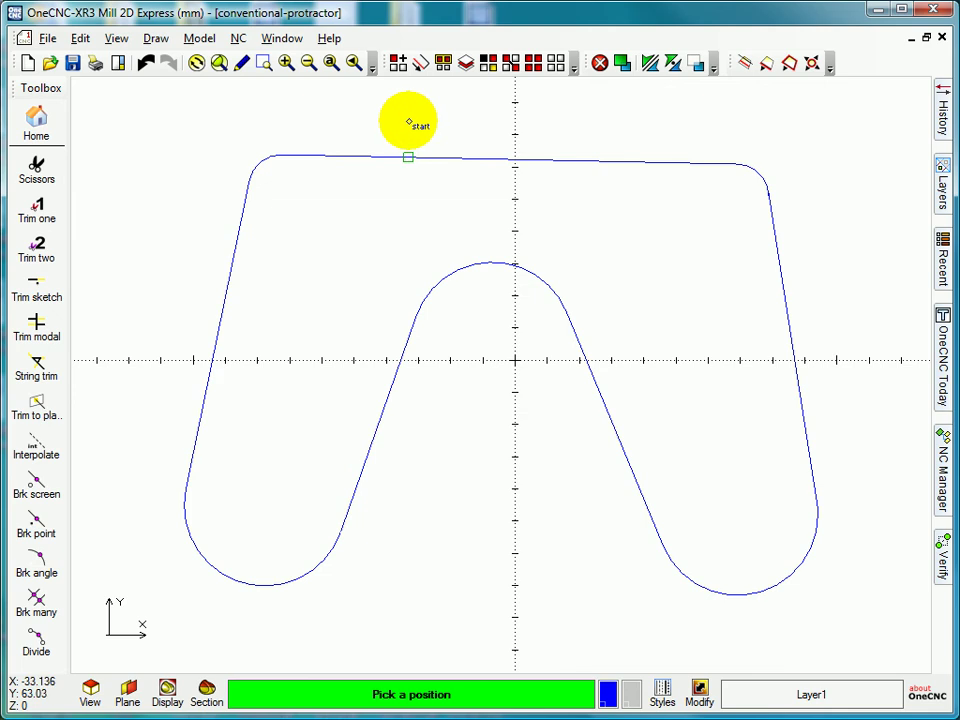
click(461, 129)
click(494, 140)
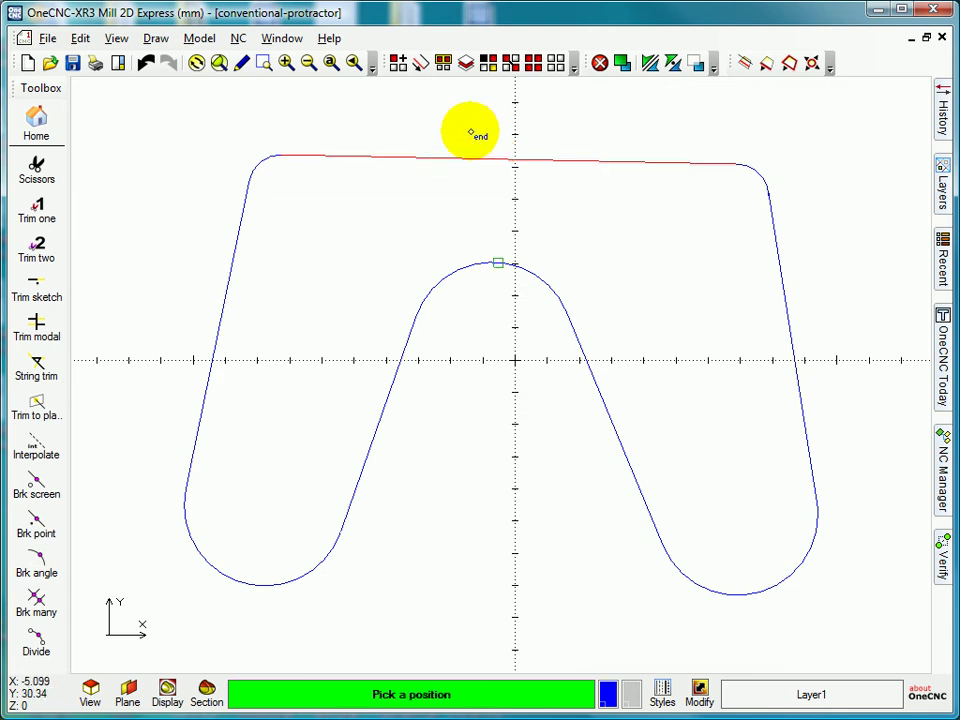
click(240, 103)
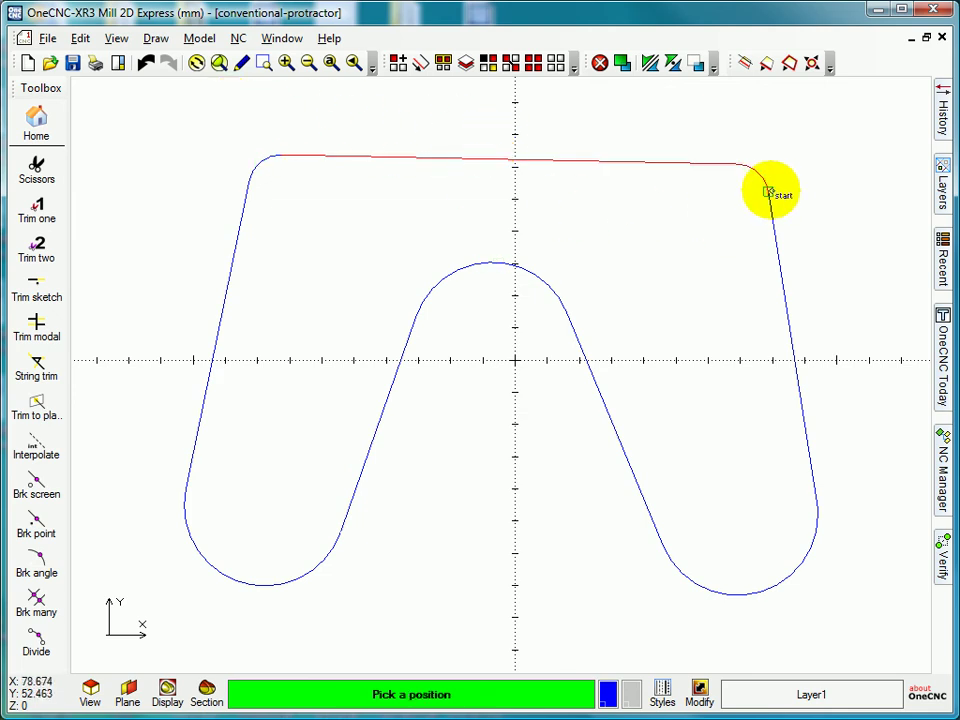
Trim the overshooting end of the upper-right corner arc back to the outer right line with Trim one, keeping the arc's upper side
click(263, 62)
click(750, 186)
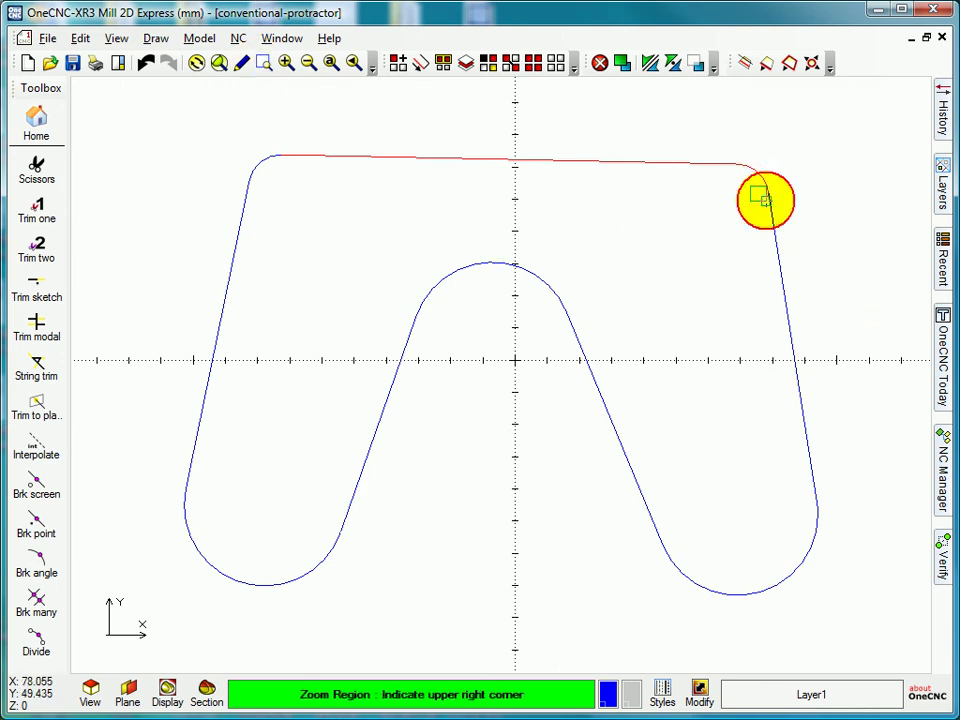
click(795, 217)
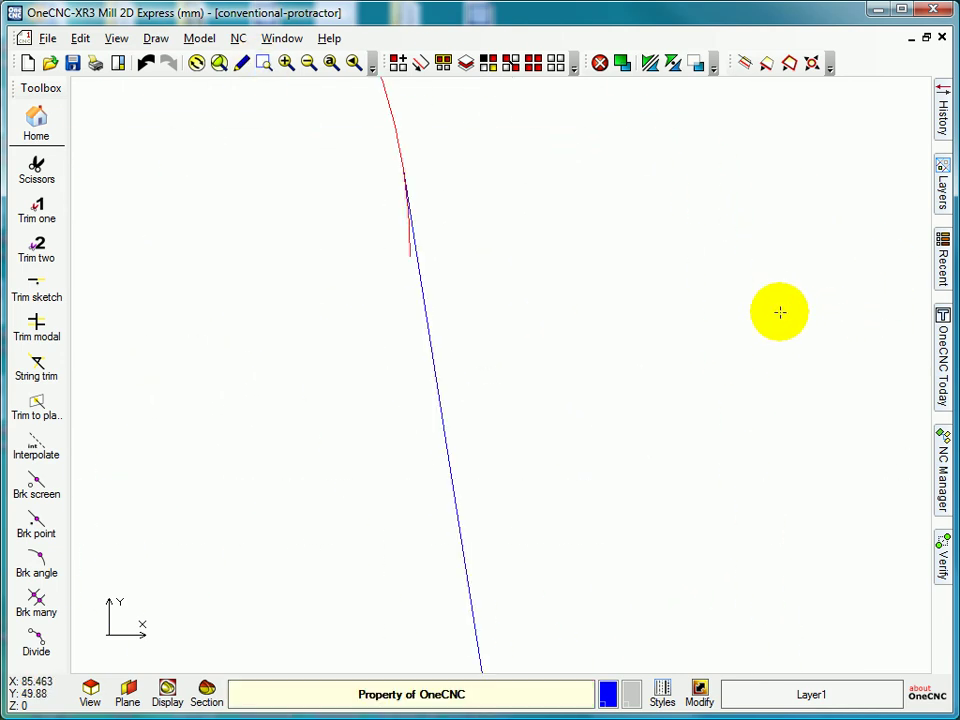
click(40, 212)
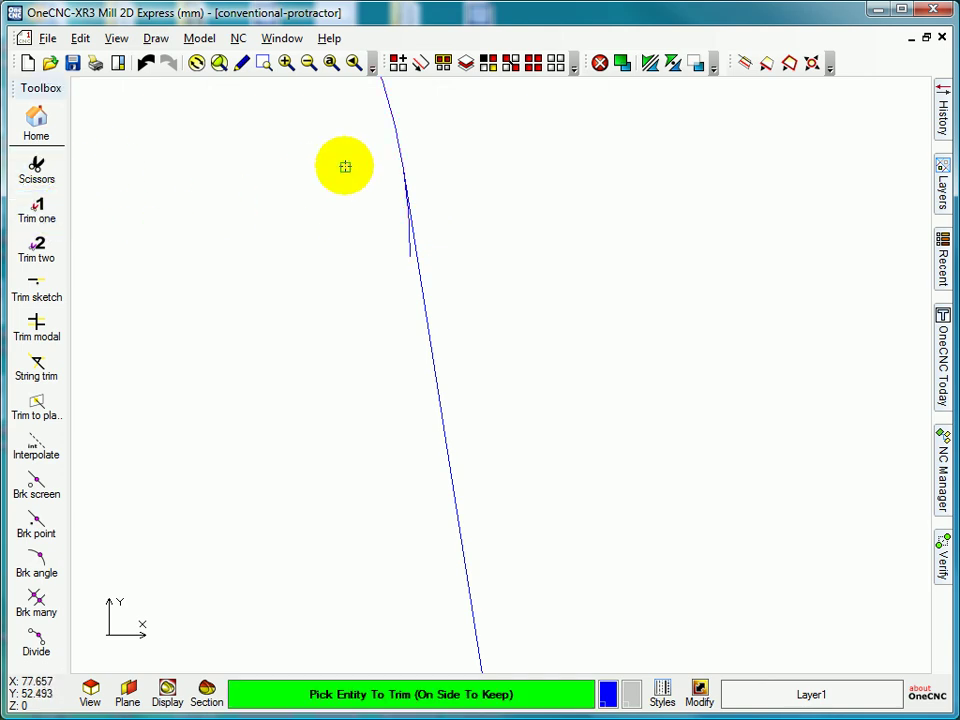
click(382, 112)
click(436, 330)
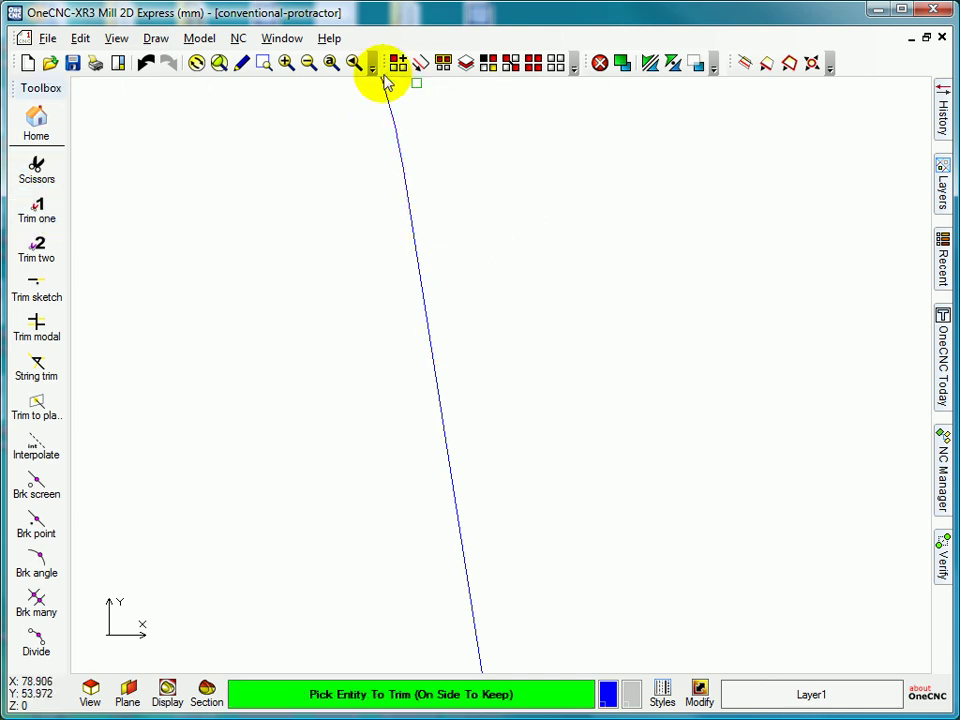
Check the outline's continuity by chain-selecting it from the top line toward the upper-right corner, and clear the selection
click(330, 62)
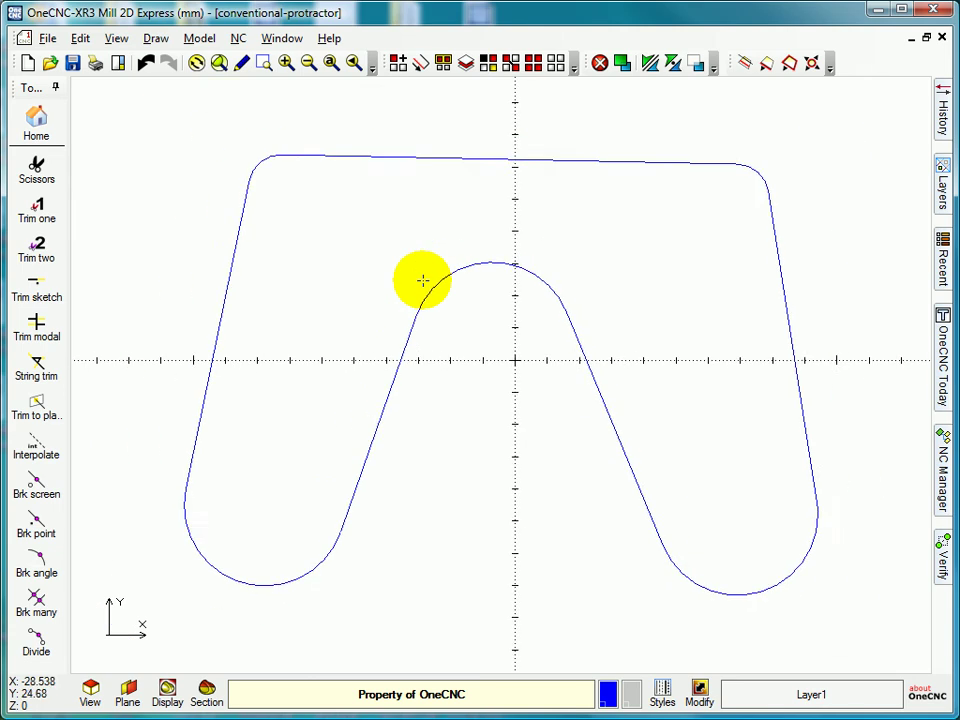
click(421, 62)
click(404, 174)
click(405, 118)
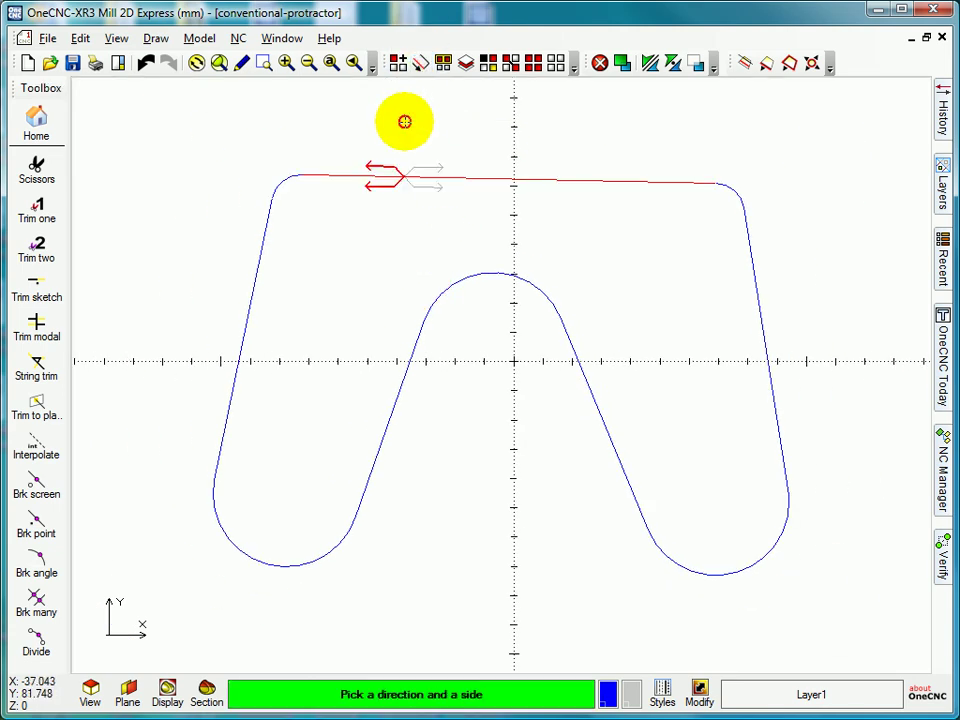
click(491, 142)
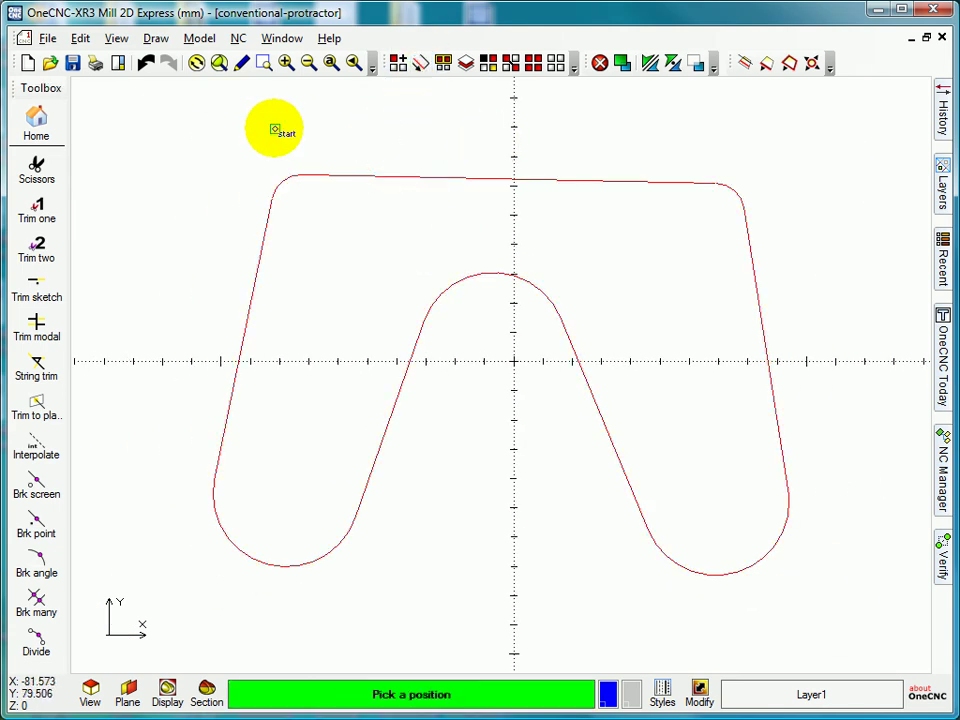
click(275, 129)
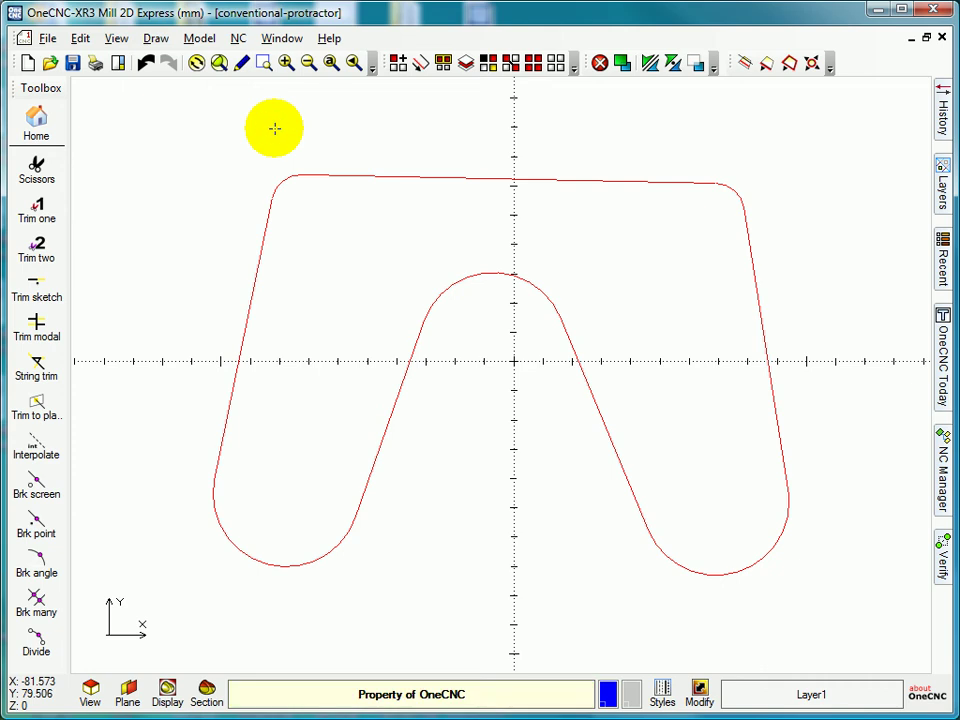
click(555, 62)
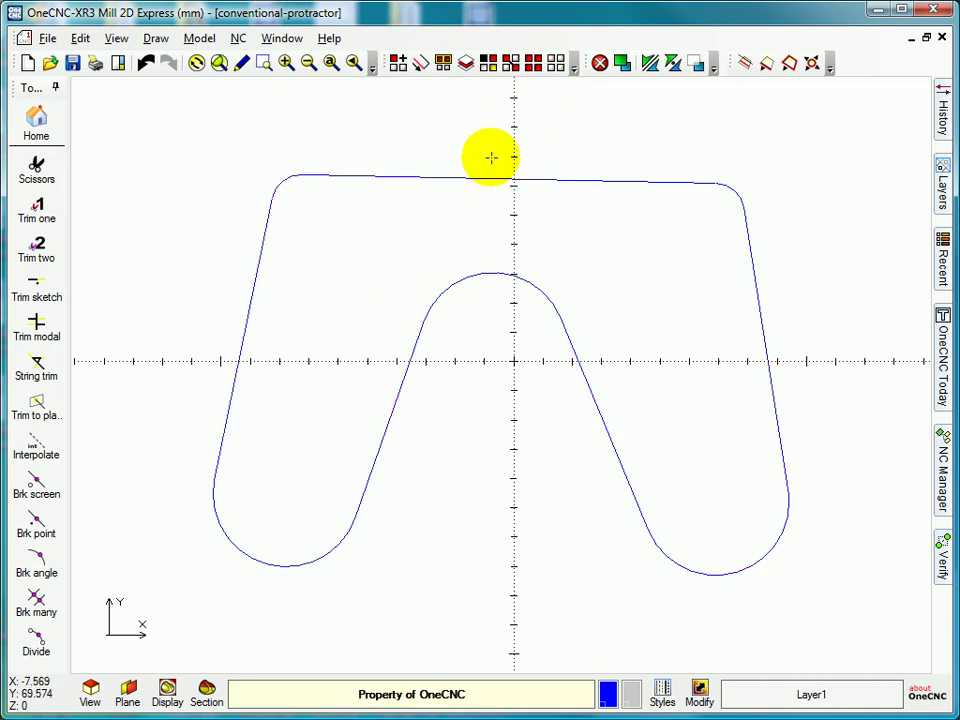